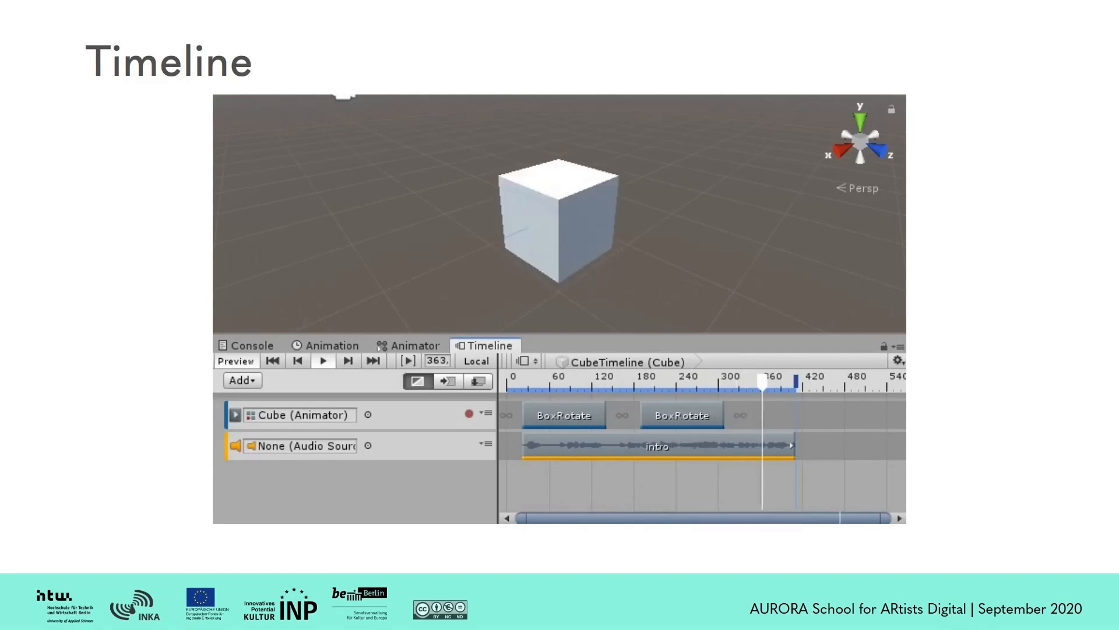
key(Right)
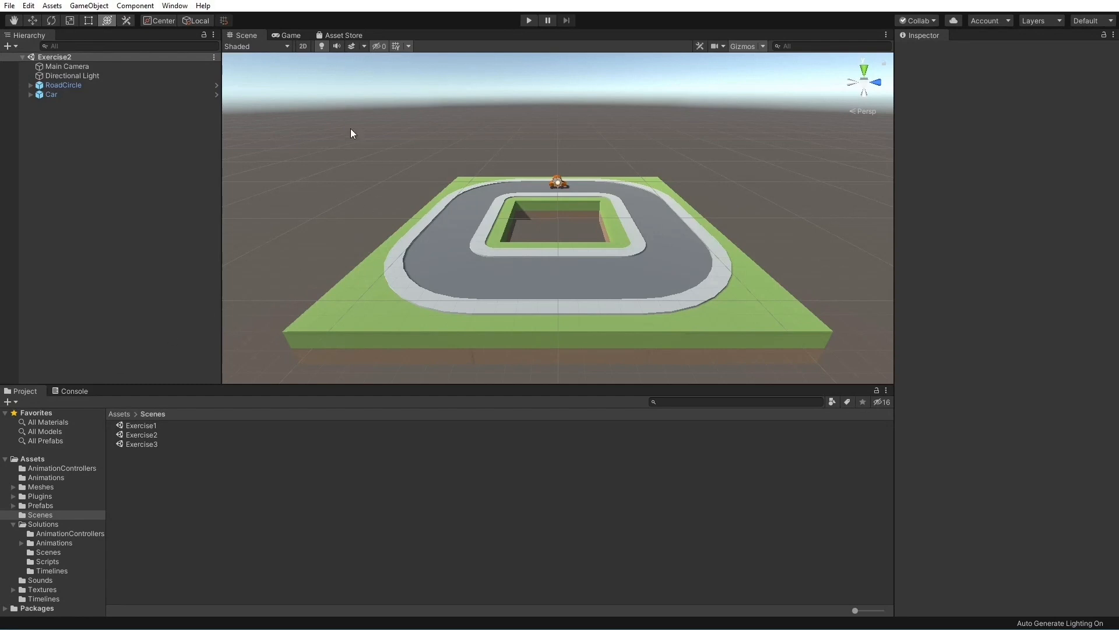
Open the Timeline window, dock it beside the Project window and widen it to take most of that area
click(180, 8)
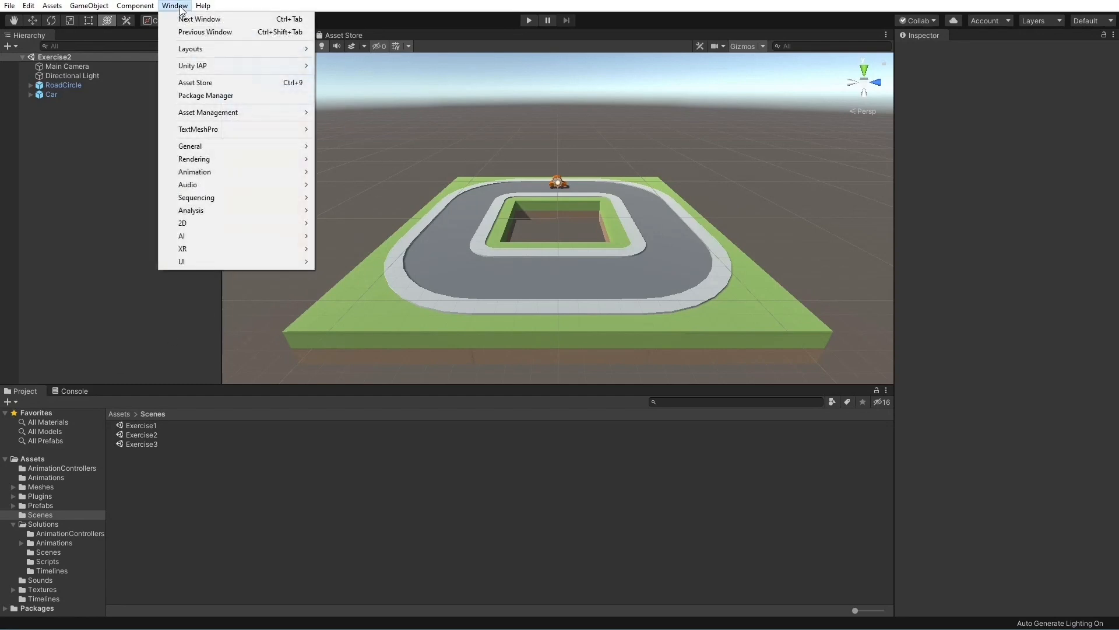
mouse_move(243, 197)
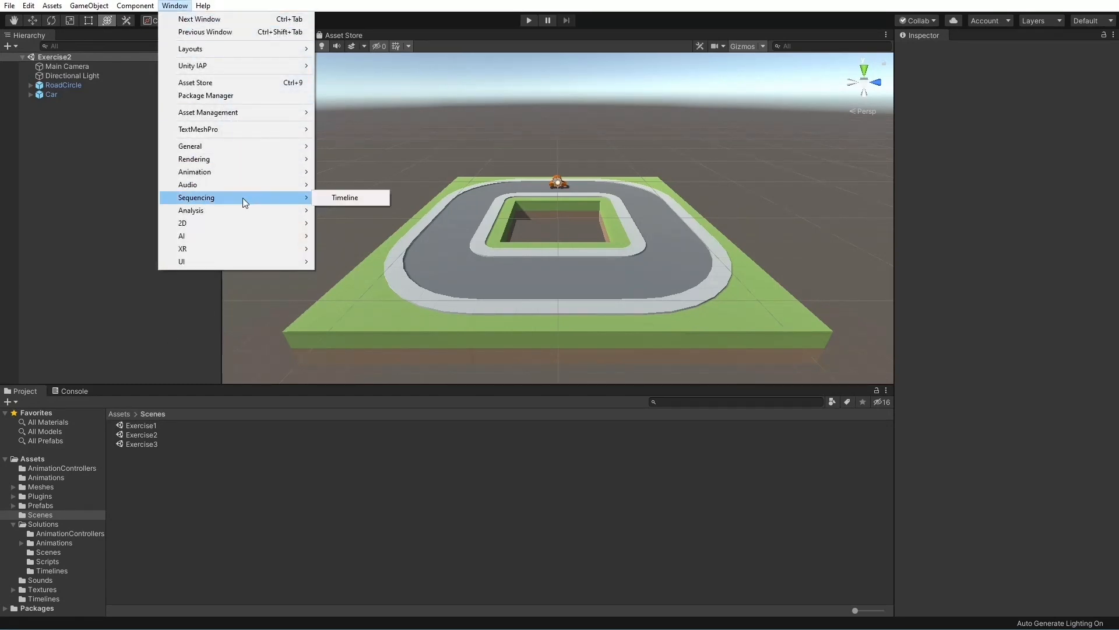
click(341, 197)
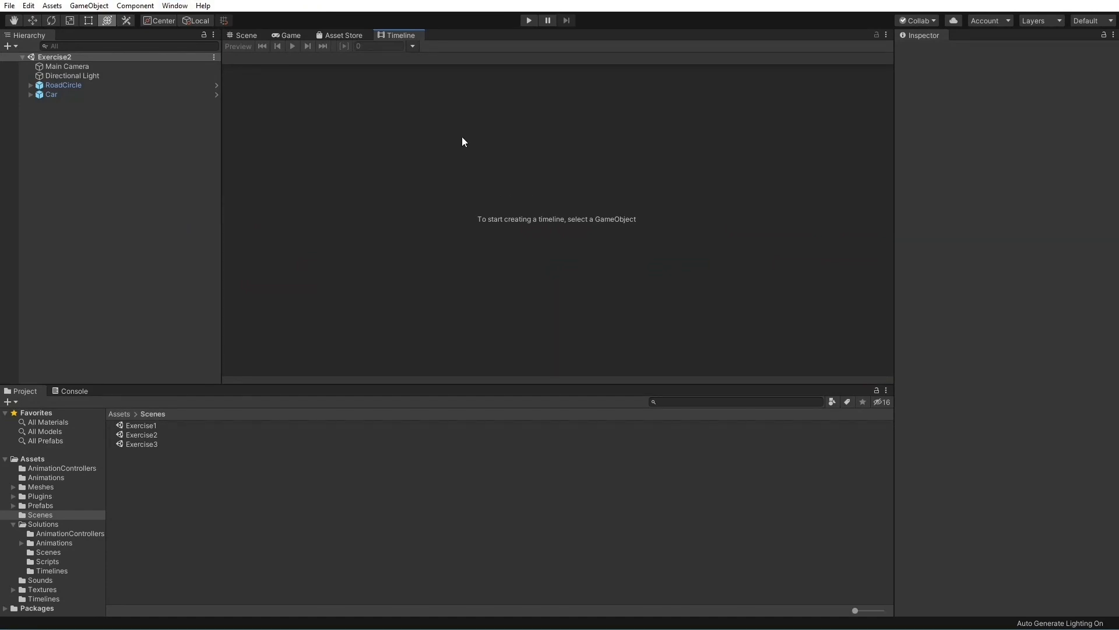
drag(401, 35, 772, 511)
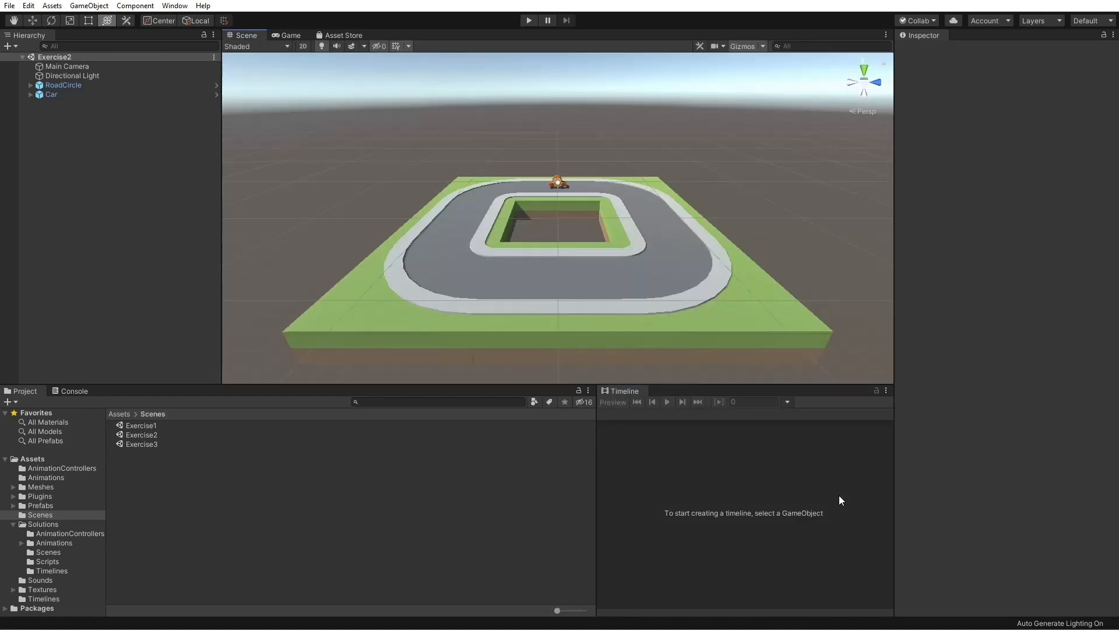
drag(595, 472, 215, 463)
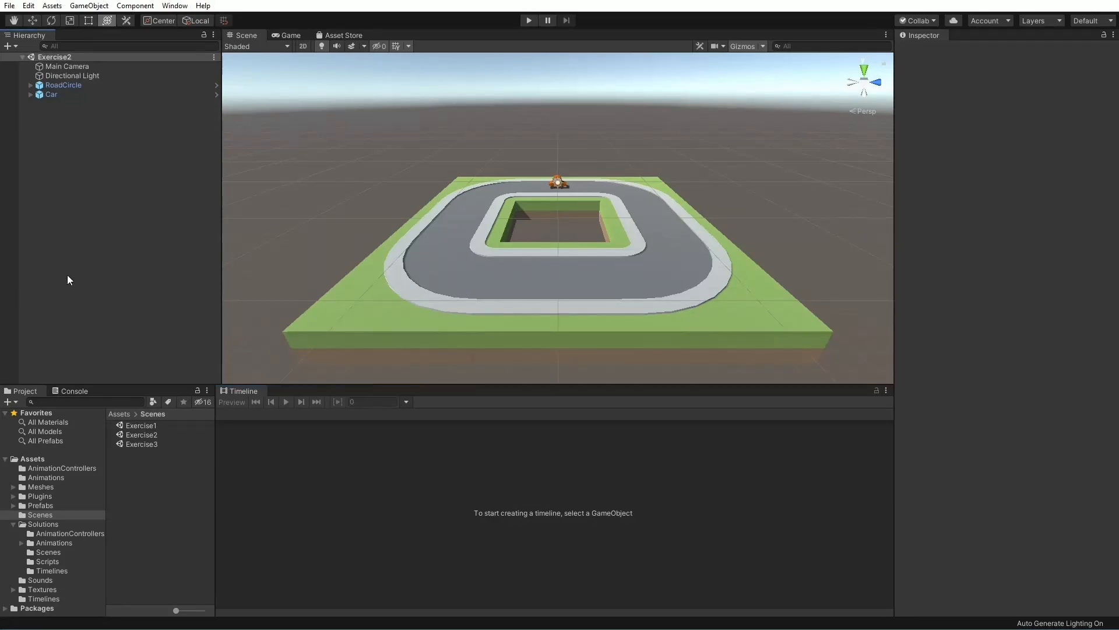
Create a Director component and timeline asset for Car, saved as CarTimeline.playable in the Assets/Timelines folder
click(59, 95)
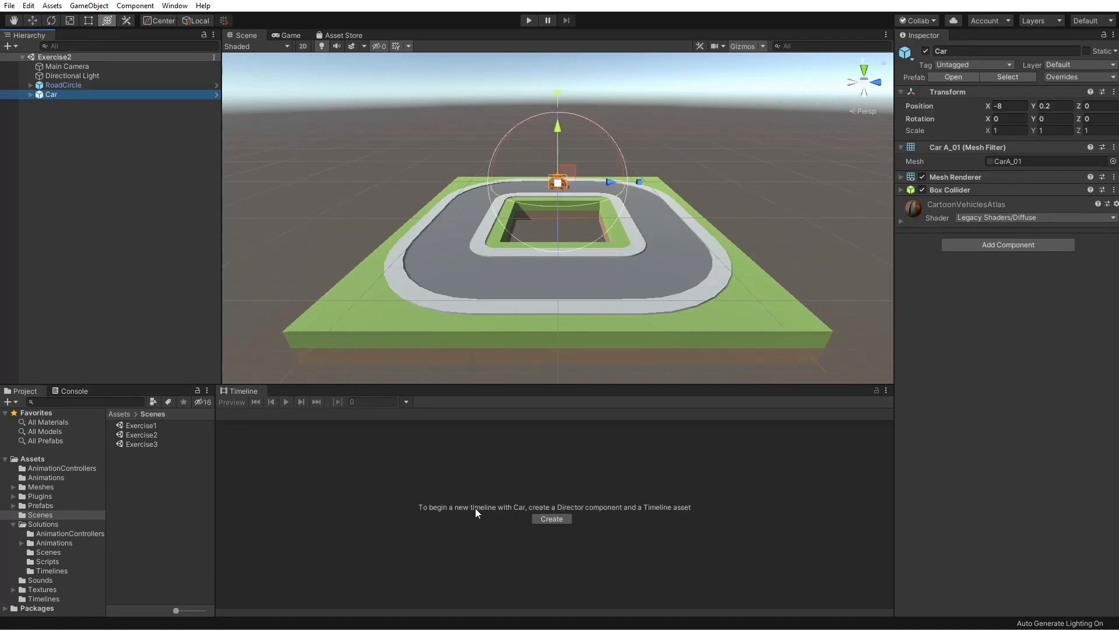
click(551, 518)
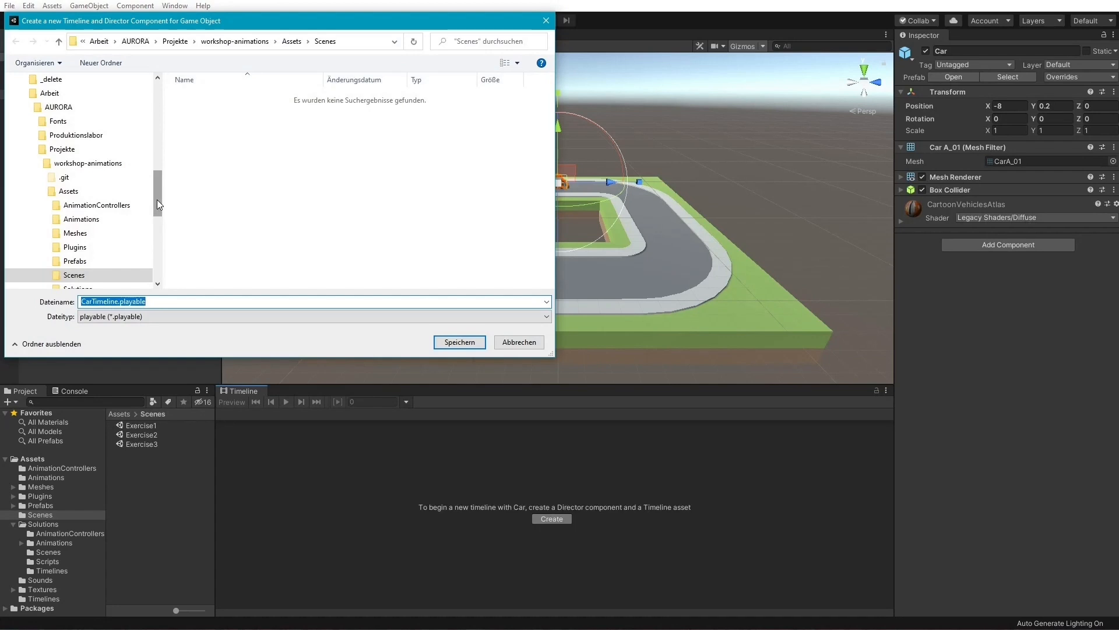
scroll(159, 198, down, 2)
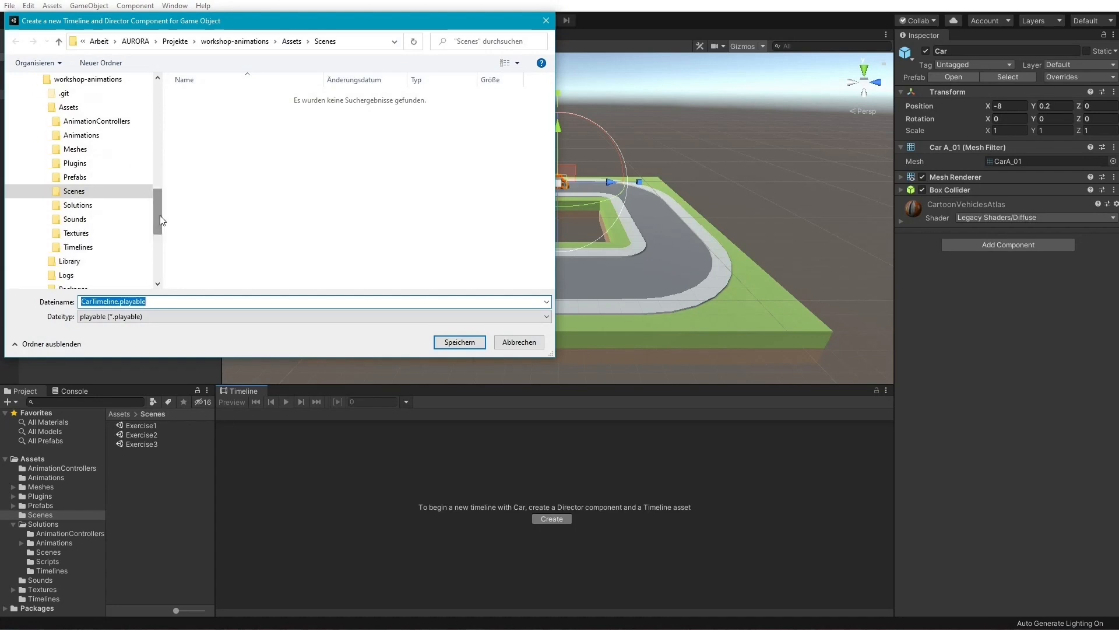
scroll(99, 275, up, 2)
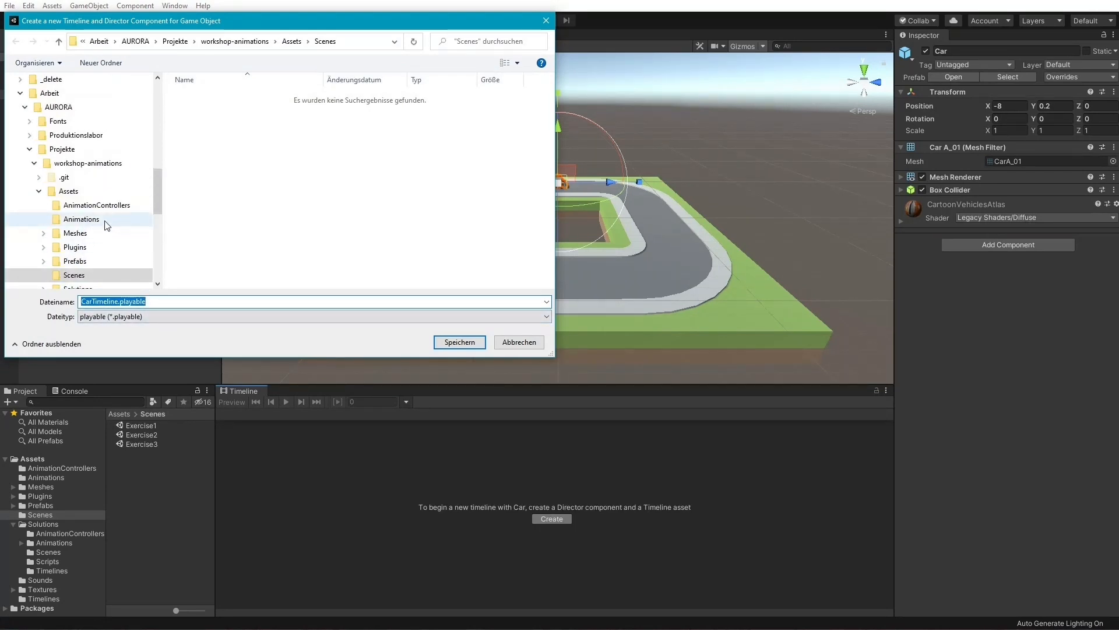
scroll(103, 239, down, 1)
click(85, 234)
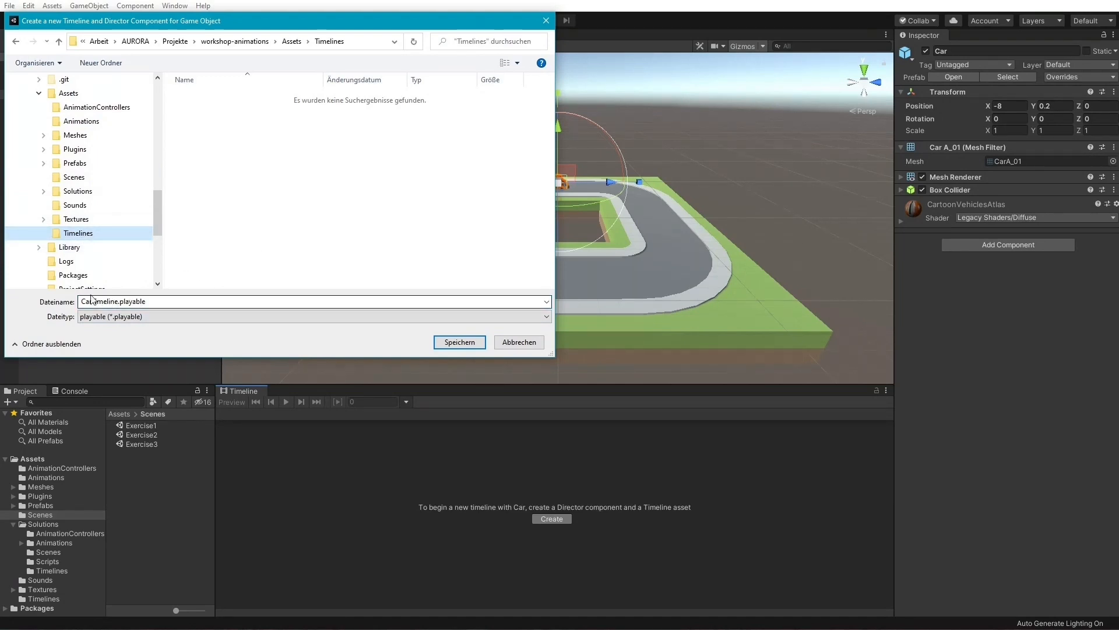
click(459, 342)
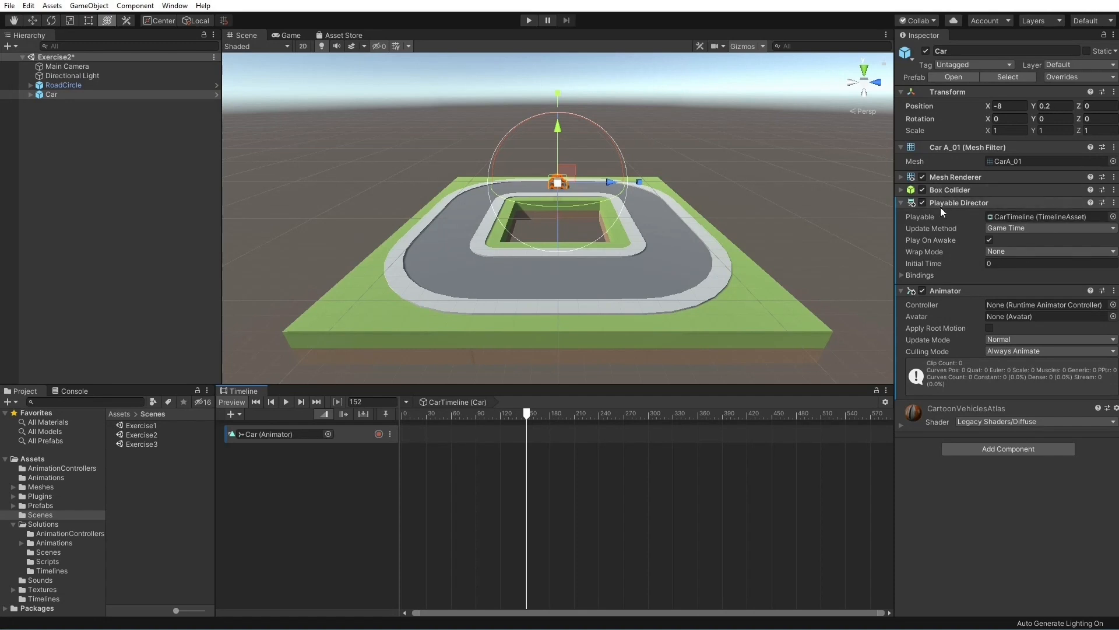
Locate the Playable Director's timeline asset in the project and inspect the Car's animation track
click(1030, 217)
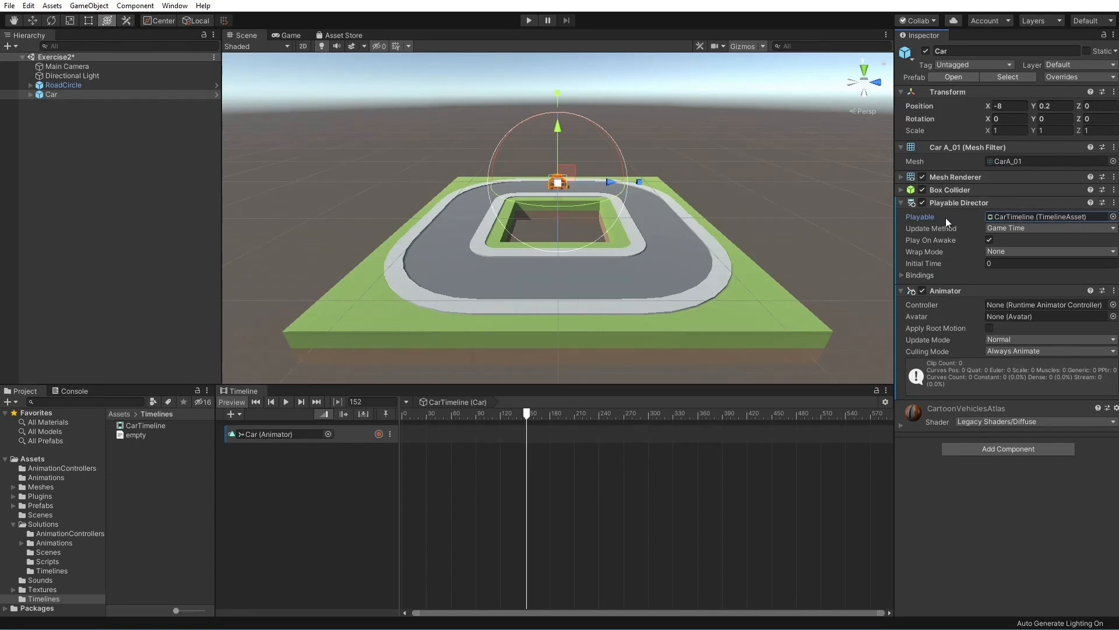
click(976, 508)
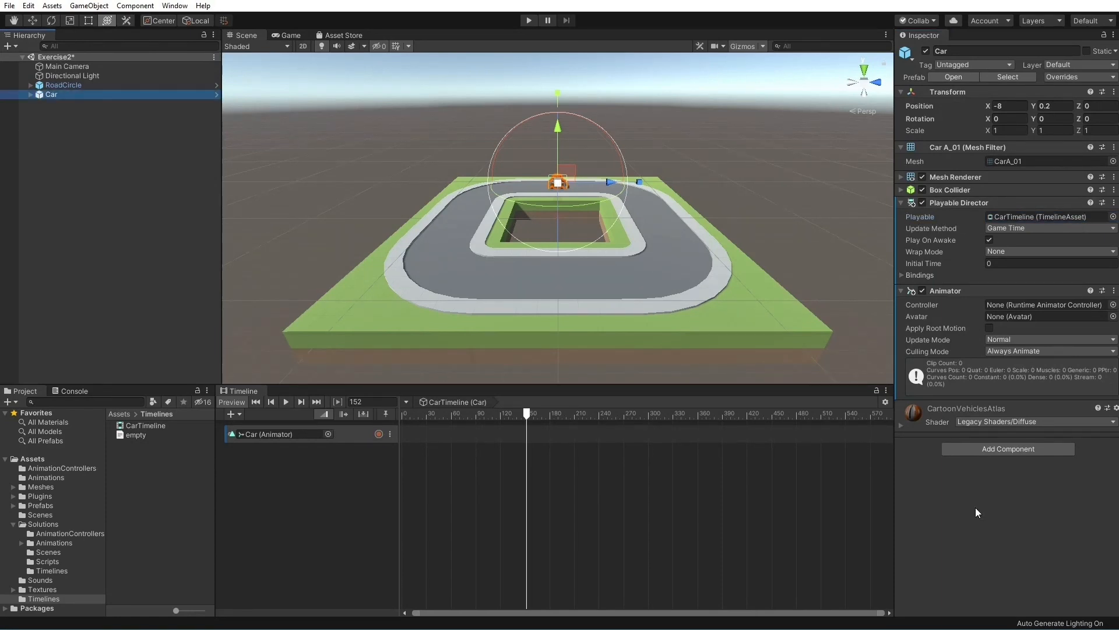
click(355, 436)
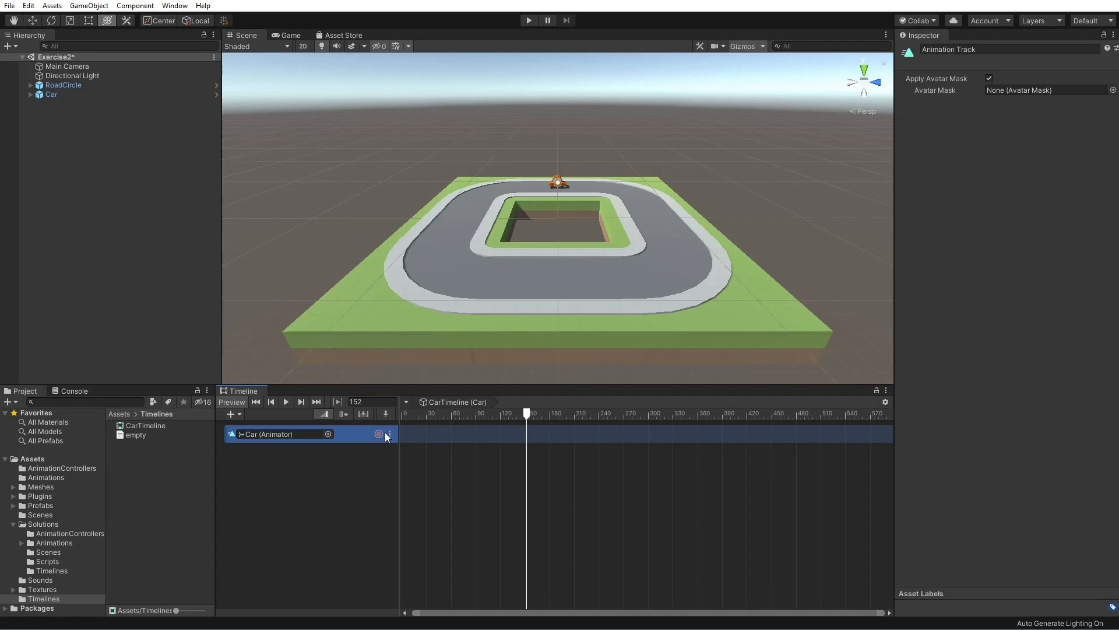
click(476, 434)
Try binding the Car director's animation track to Main Camera and restore its binding to Car
click(68, 94)
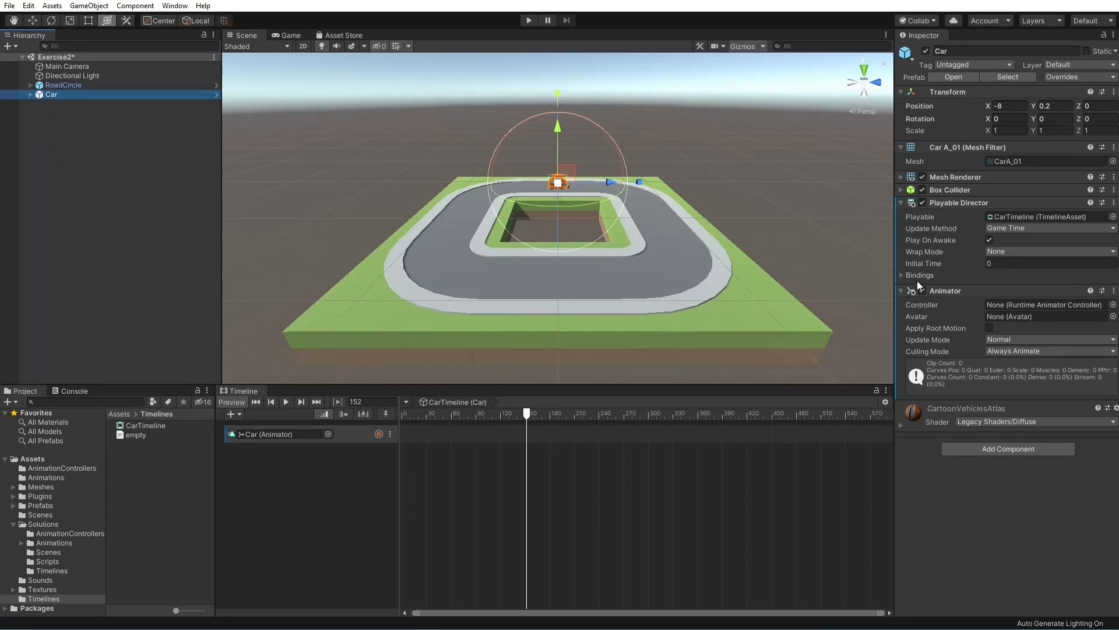
click(902, 275)
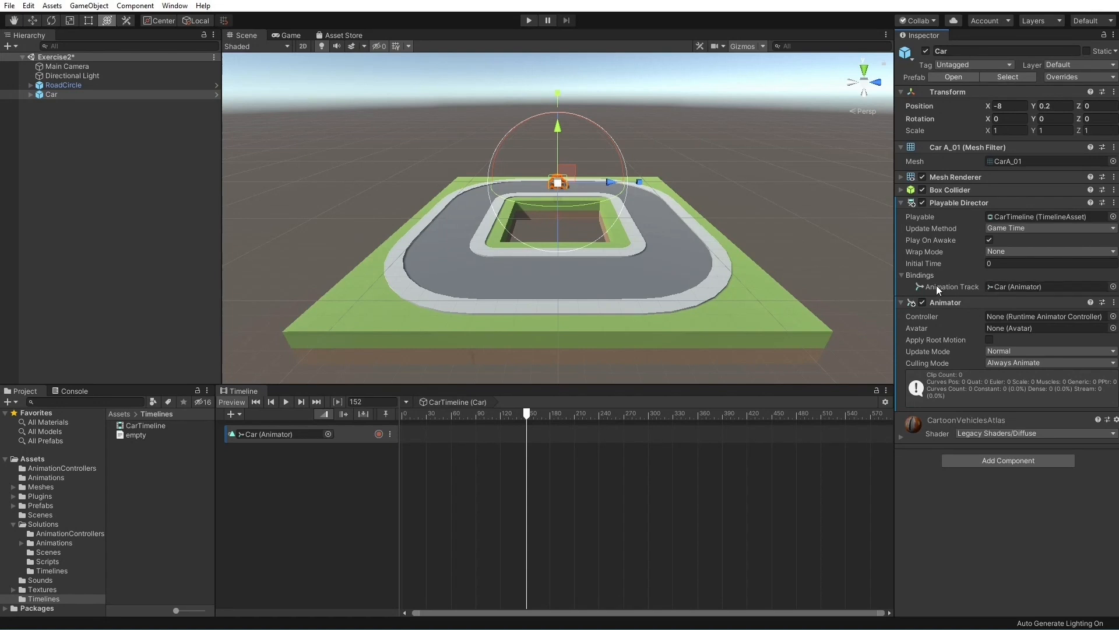
drag(71, 66, 1009, 288)
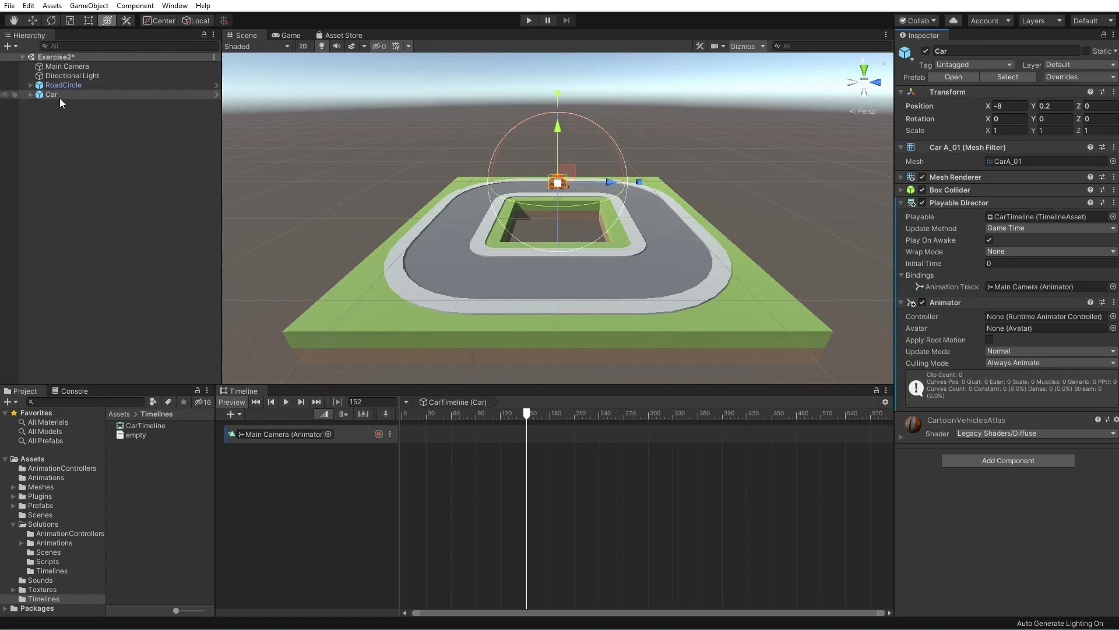
drag(59, 98, 1016, 288)
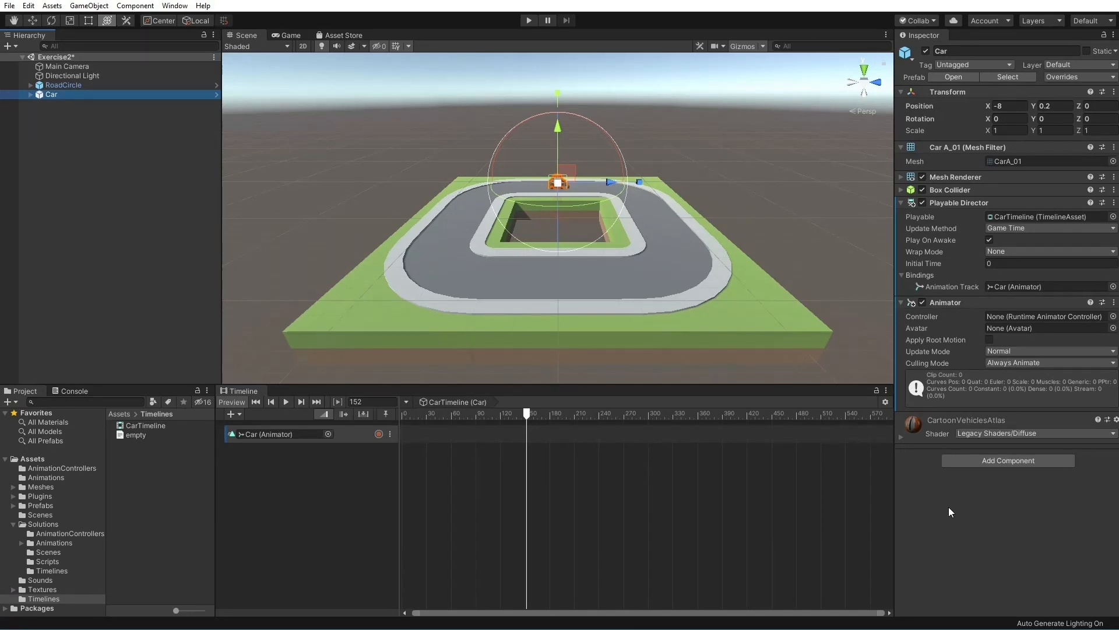
Review the track types that can be added to CarTimeline for the Car object and in general
click(358, 438)
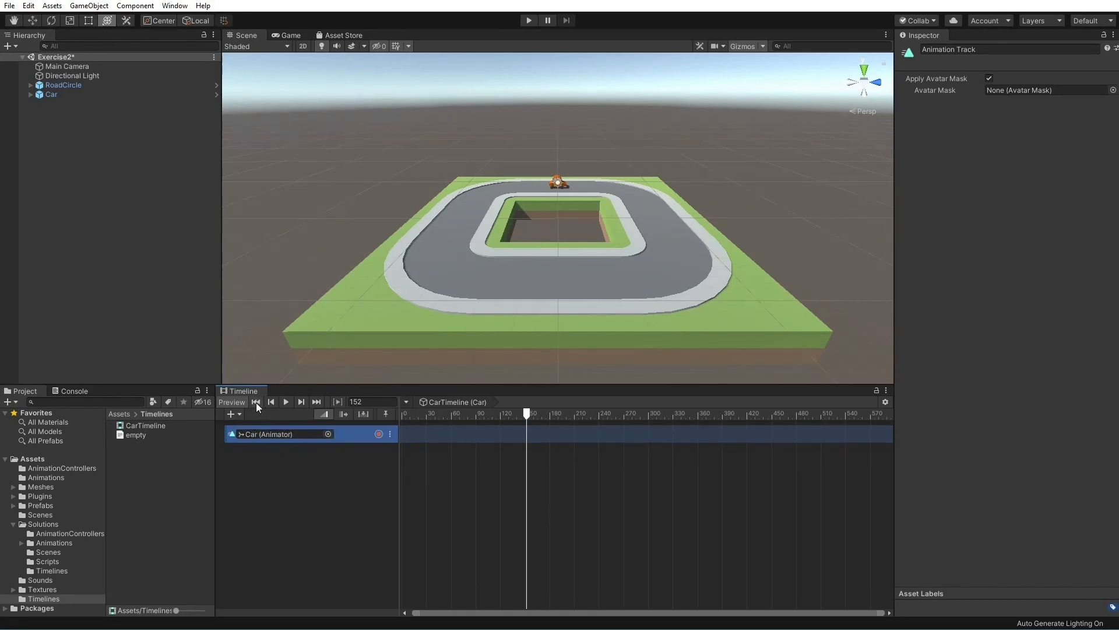
click(54, 96)
drag(55, 94, 303, 481)
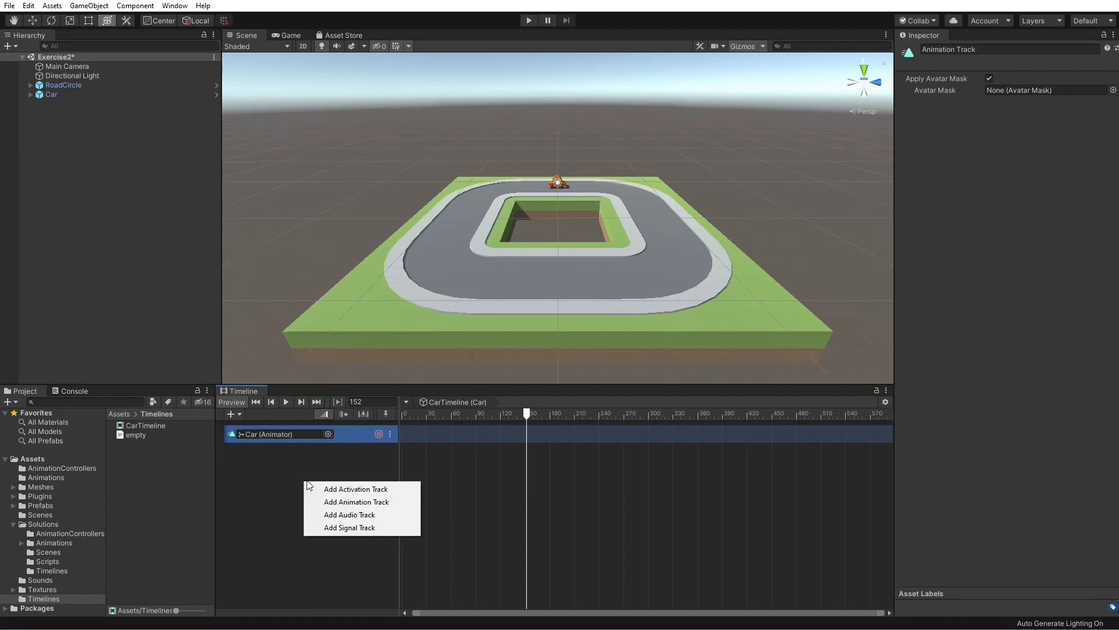
click(325, 479)
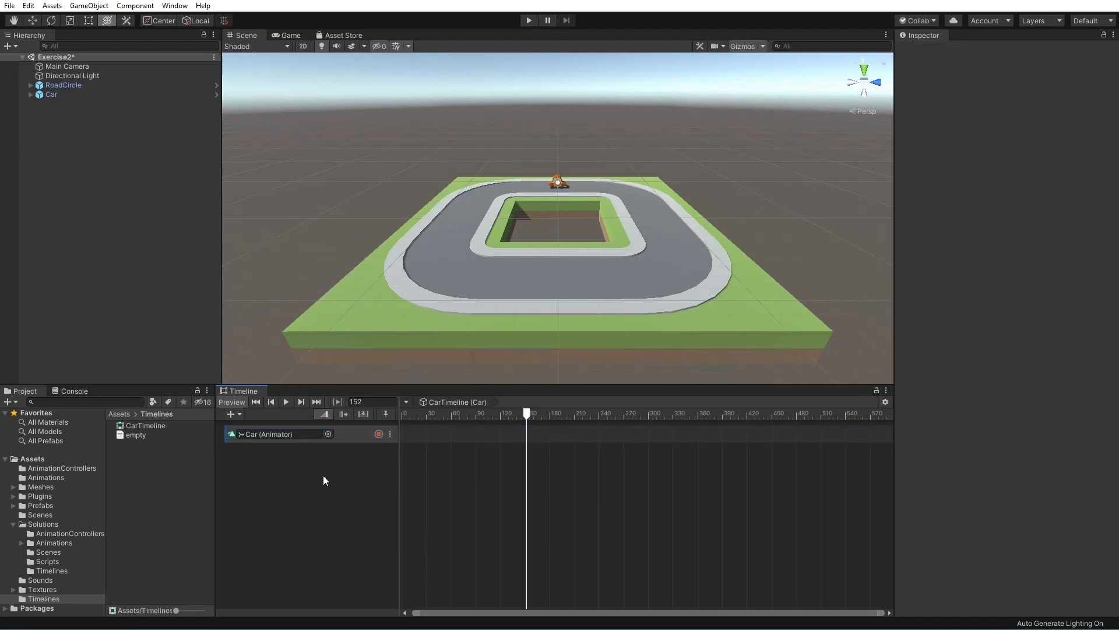
click(233, 413)
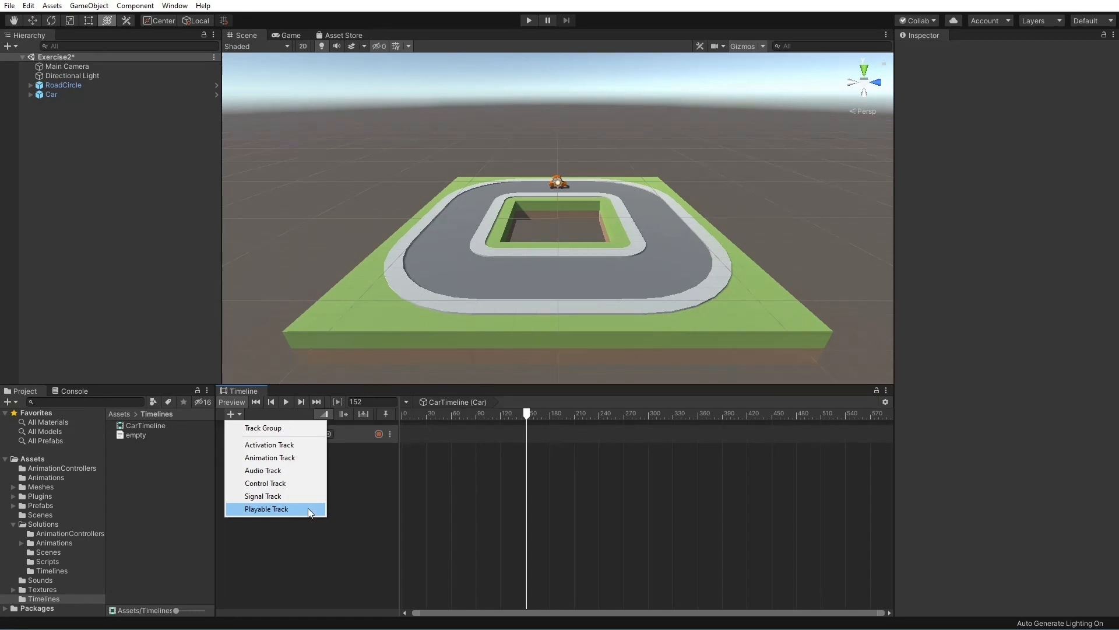
click(309, 527)
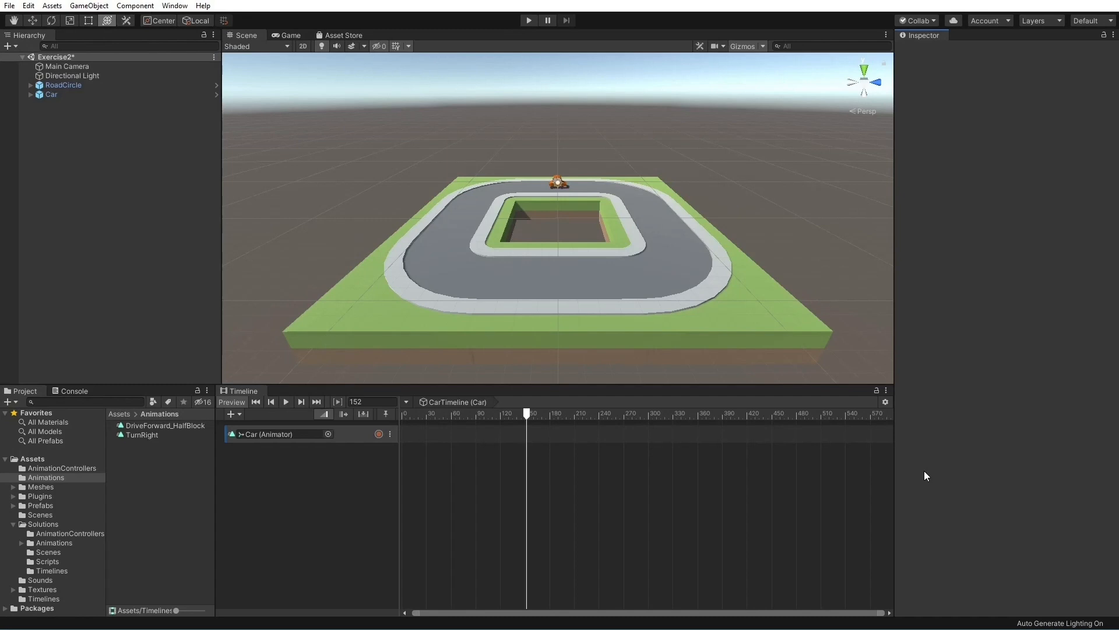
Preview the DriveForward_HalfBlock and TurnRight animation clips using the Car as preview model
click(173, 426)
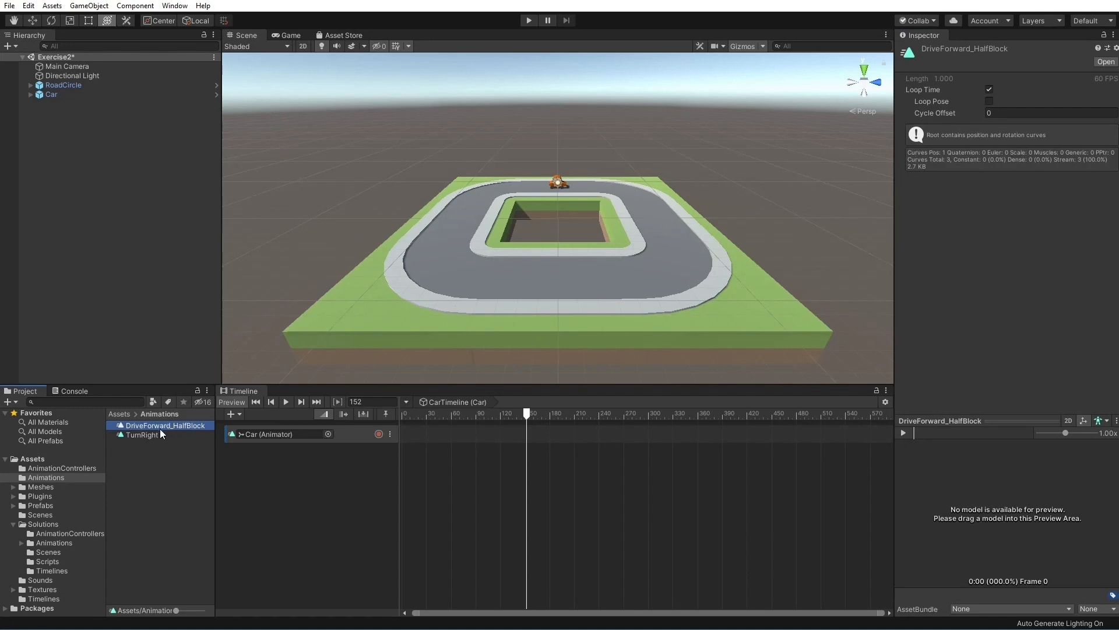
click(153, 436)
click(158, 425)
drag(55, 92, 1005, 501)
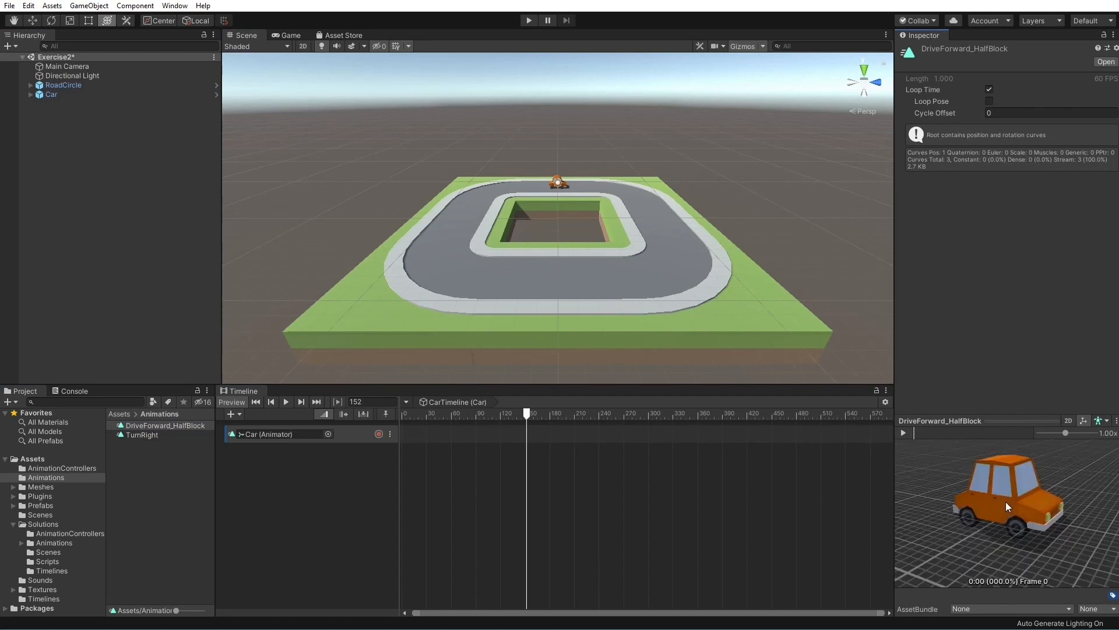
click(905, 432)
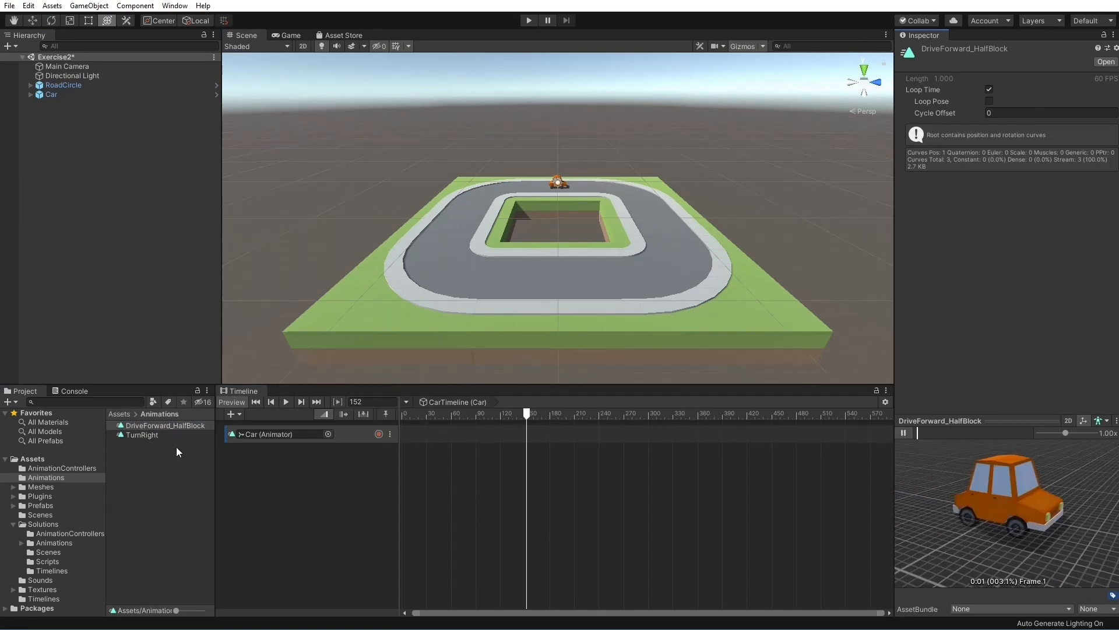
click(148, 437)
click(903, 433)
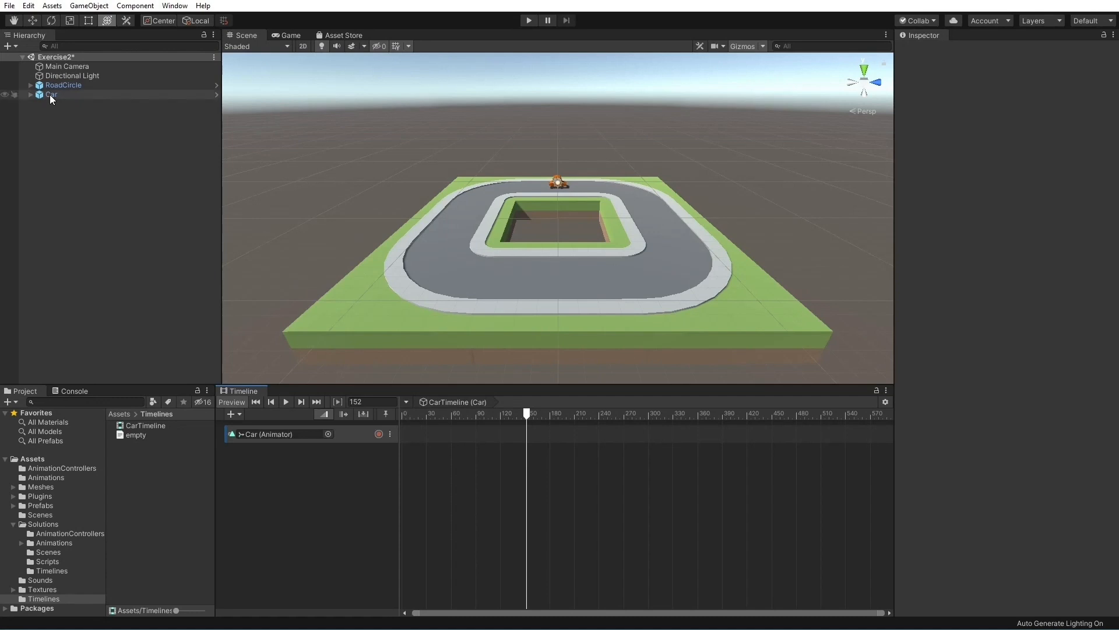
Add an animation track bound to Car and another unbound animation track to CarTimeline
drag(50, 94, 323, 477)
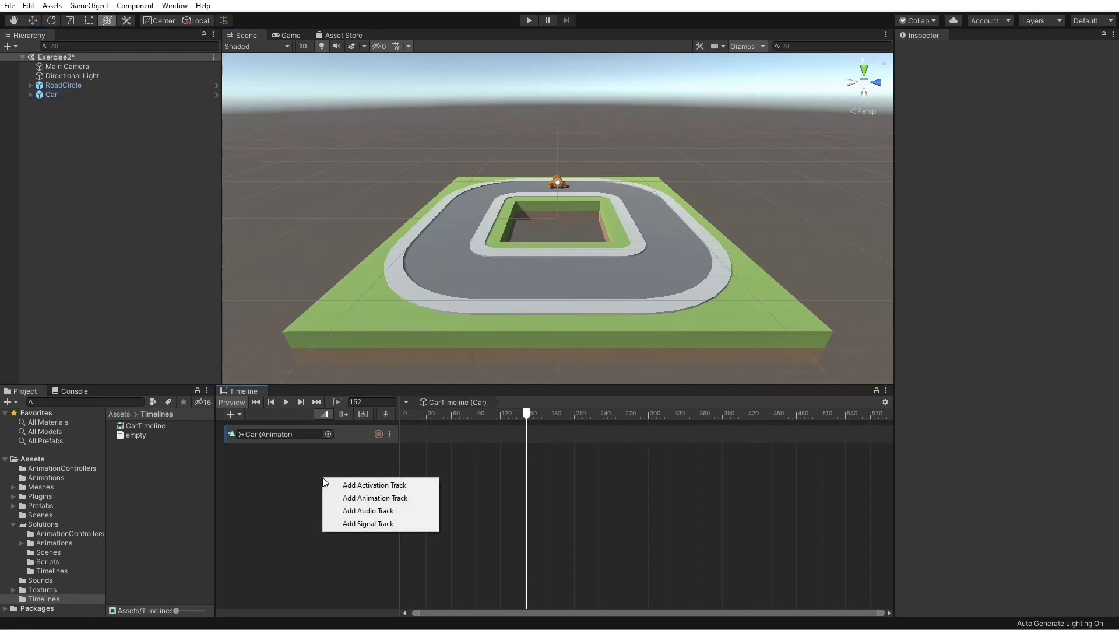
click(425, 498)
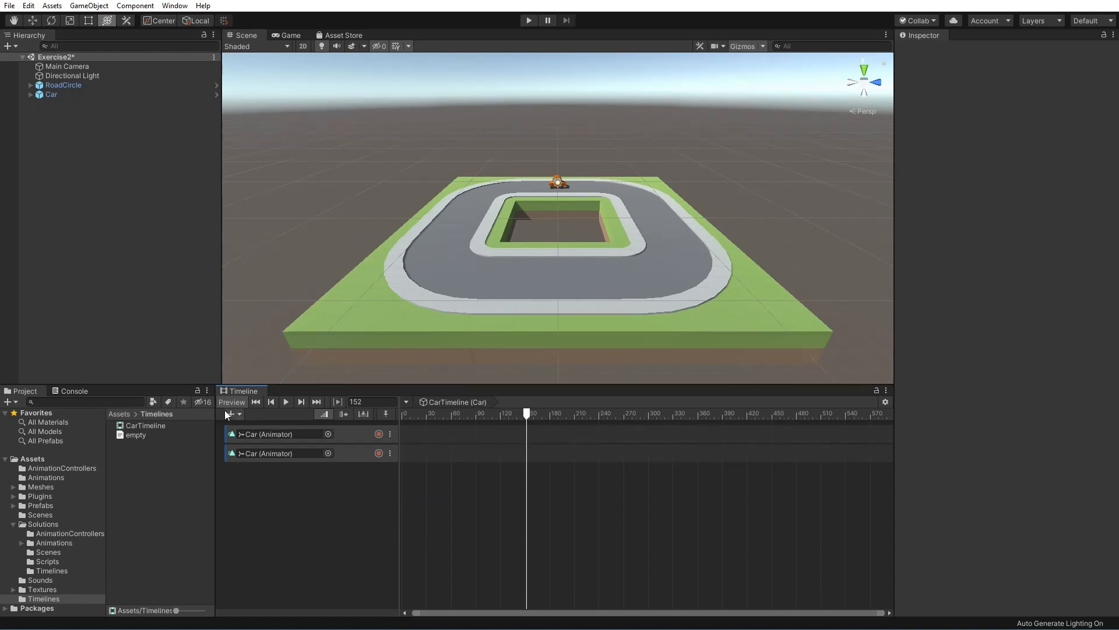
click(239, 415)
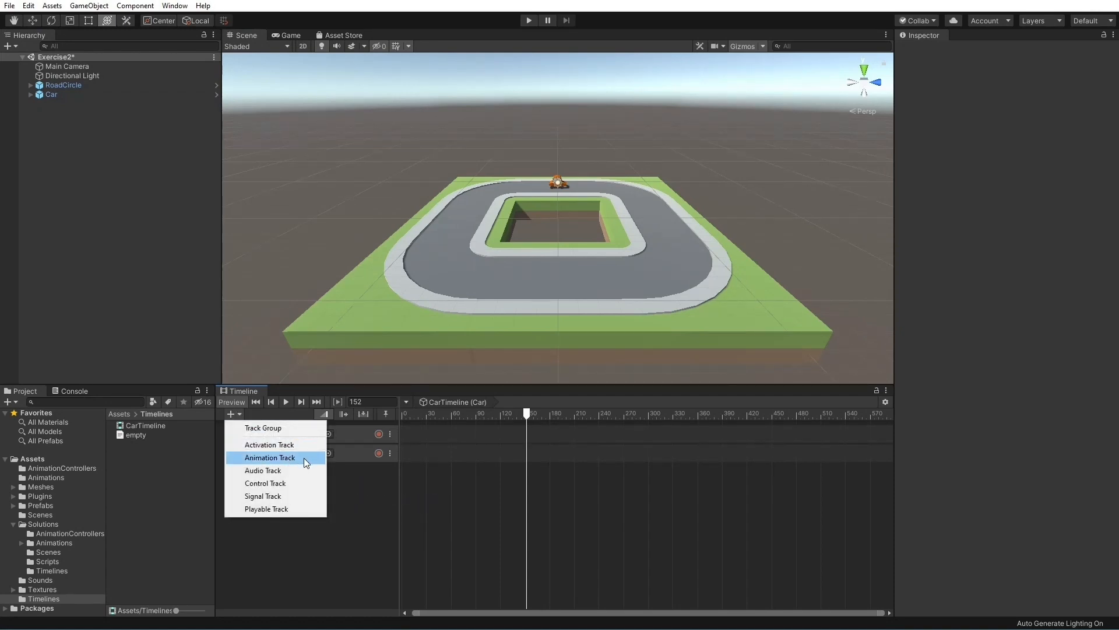
click(270, 457)
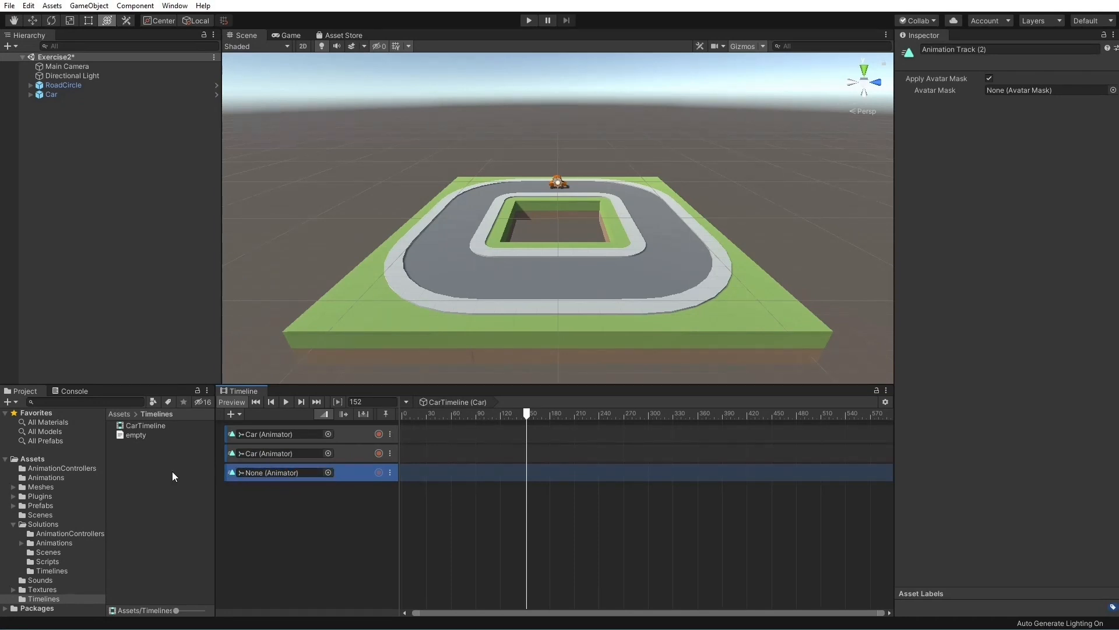
Add the DriveForward_HalfBlock clip from the Animations folder to CarTimeline as a new animation track
click(50, 477)
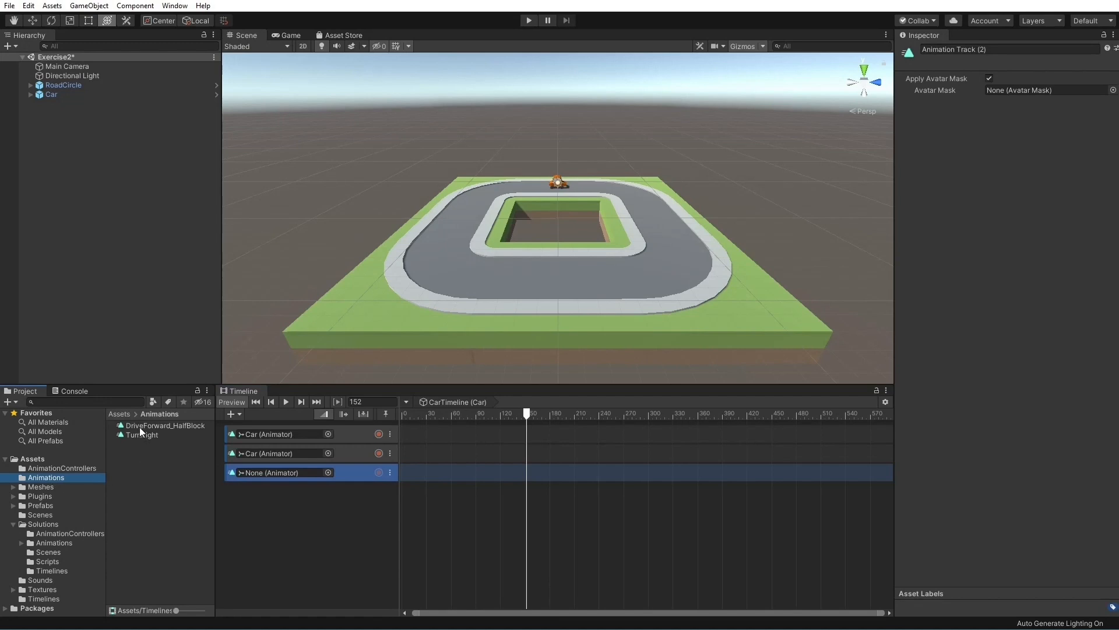
drag(139, 425, 323, 536)
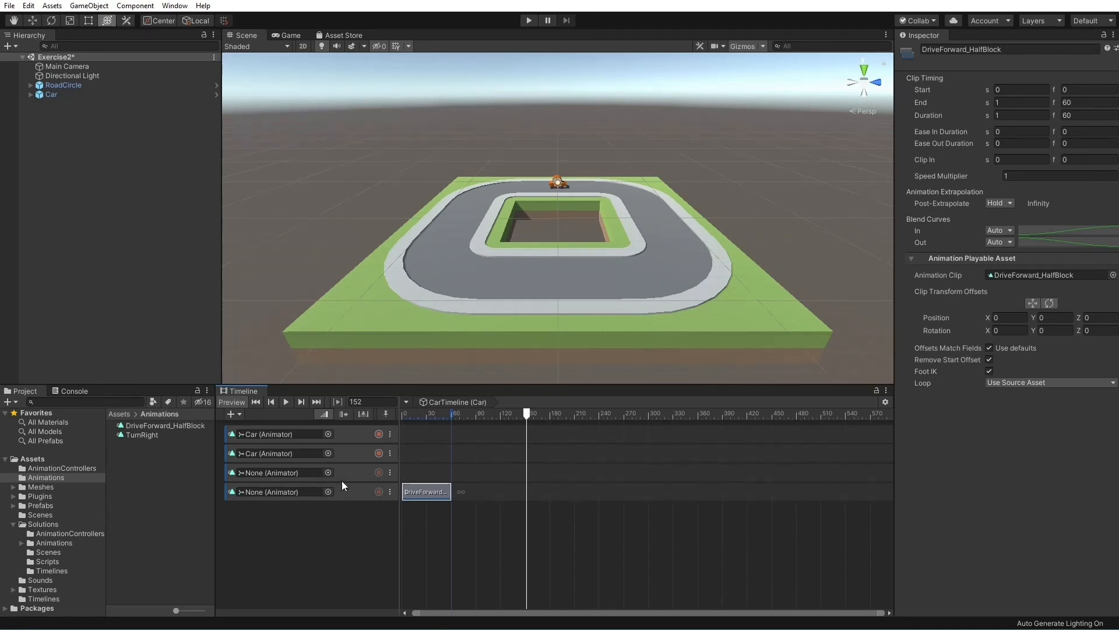
Bind the unbound third track to the Car object and delete every CarTimeline track except the first
click(52, 95)
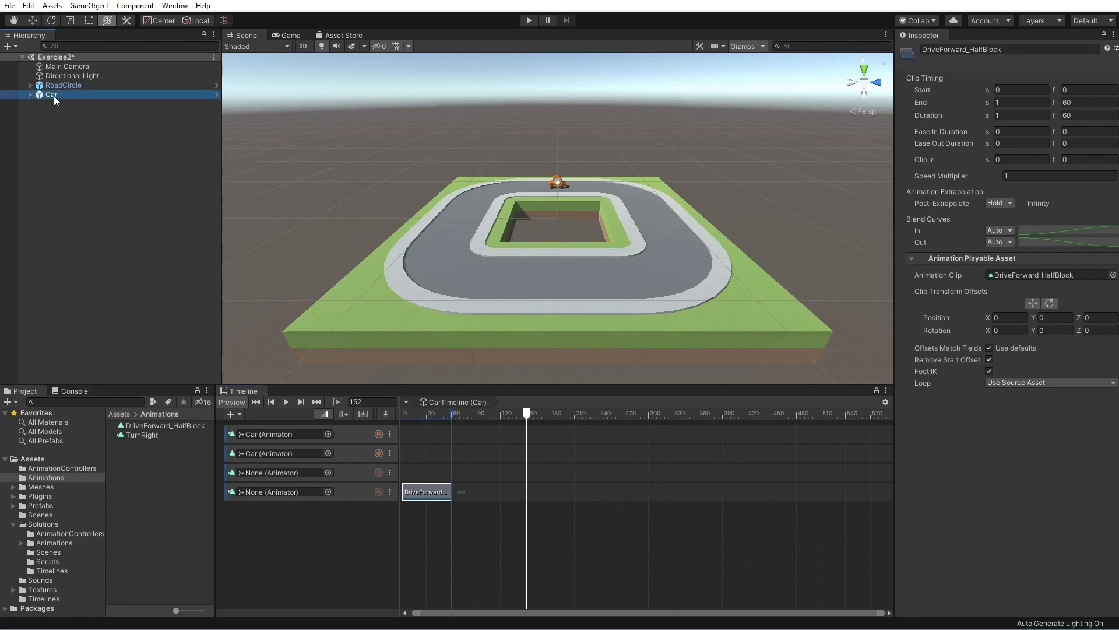
drag(54, 96, 269, 472)
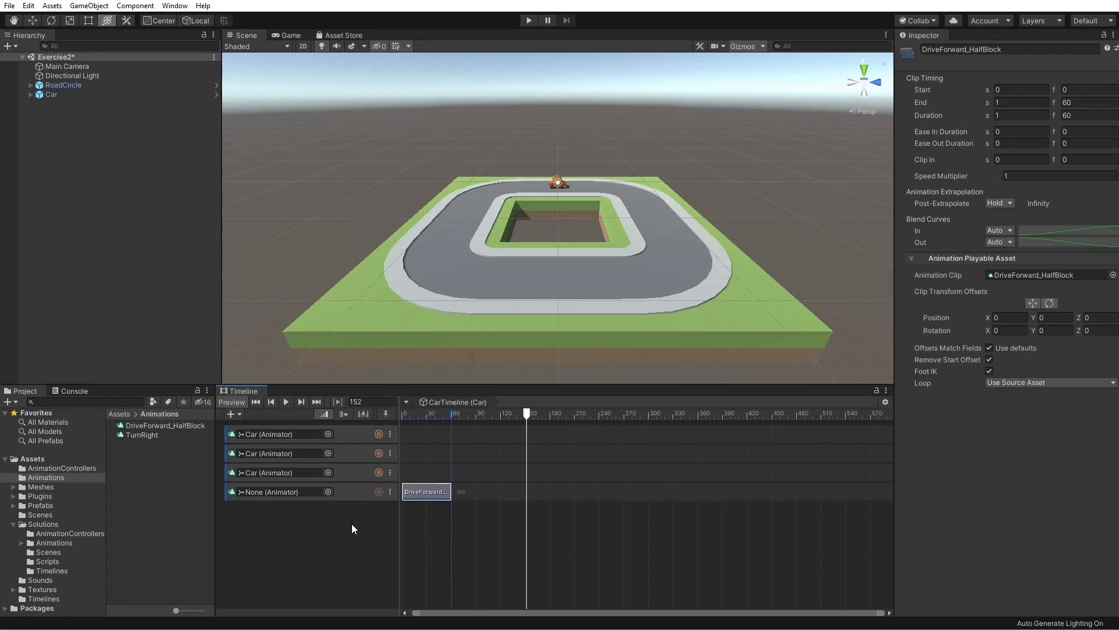
click(351, 452)
shift+click(356, 491)
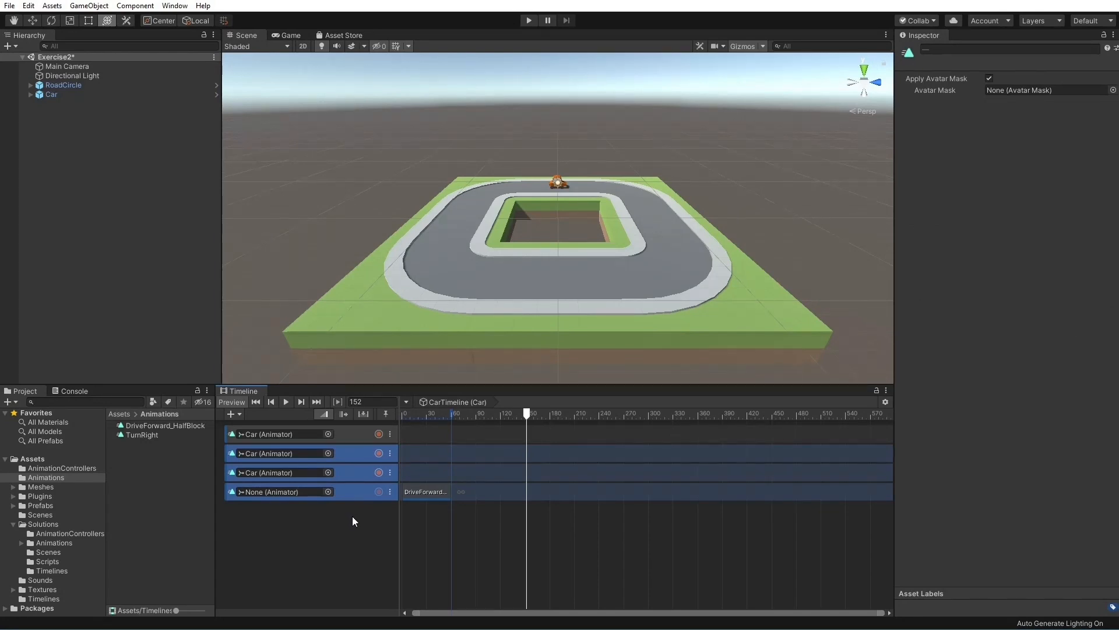
key(Delete)
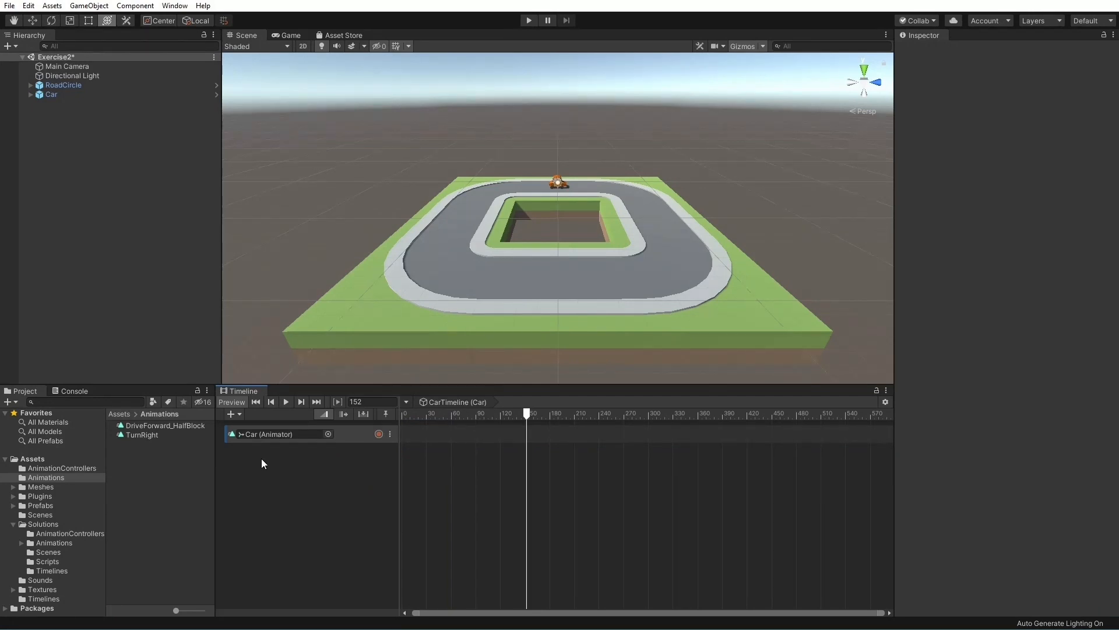
Add two DriveForward_HalfBlock clips to the Car track, starting at frames 7 and 171
drag(169, 424, 407, 433)
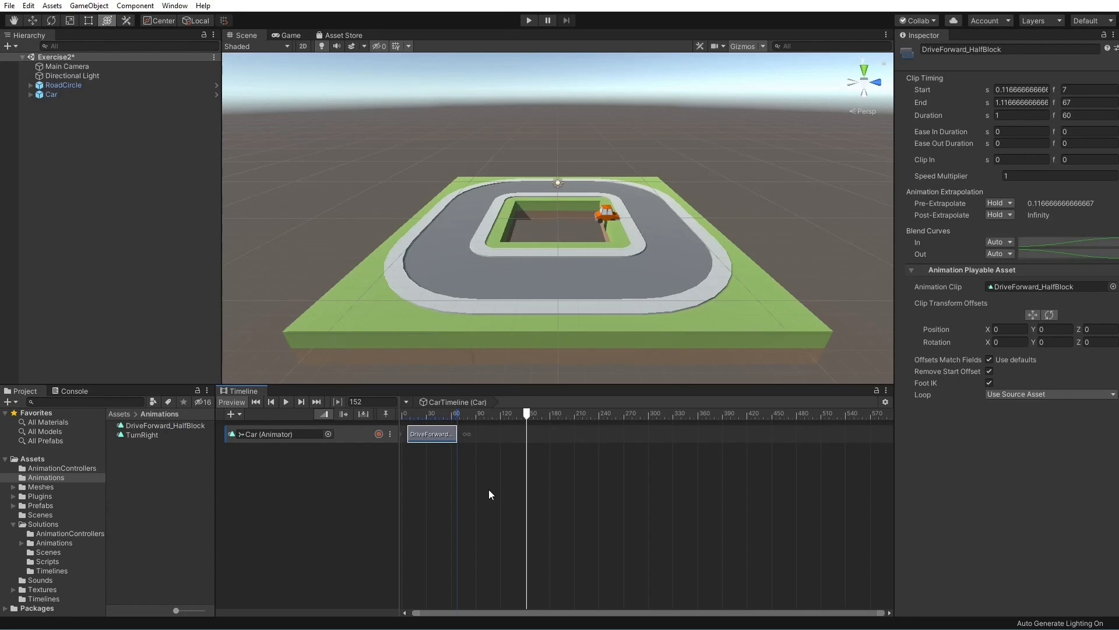
right_click(544, 436)
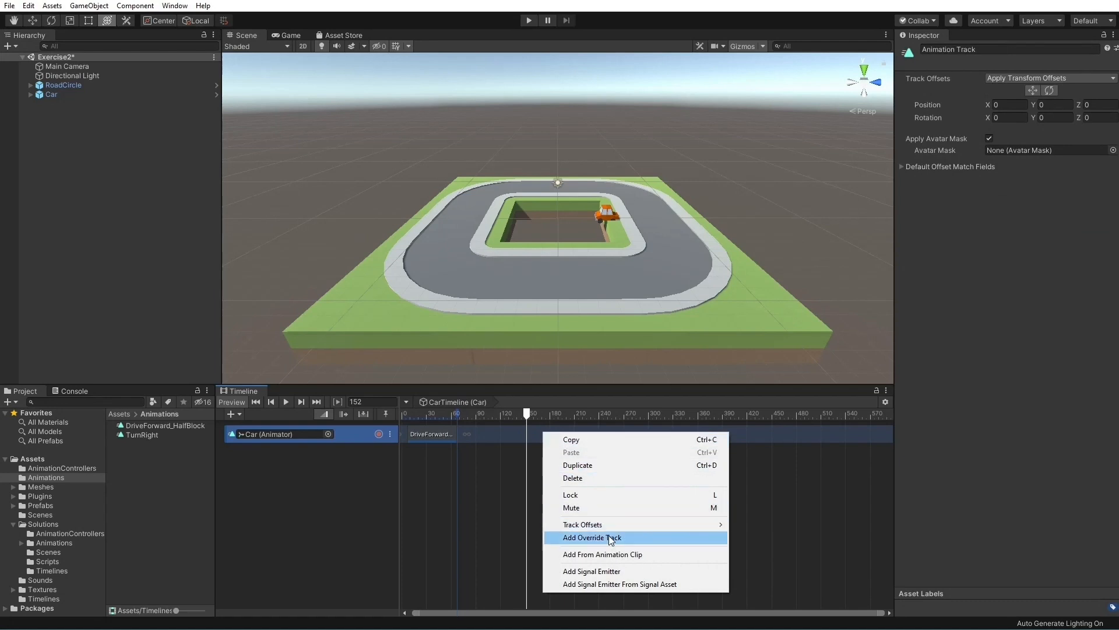
click(659, 555)
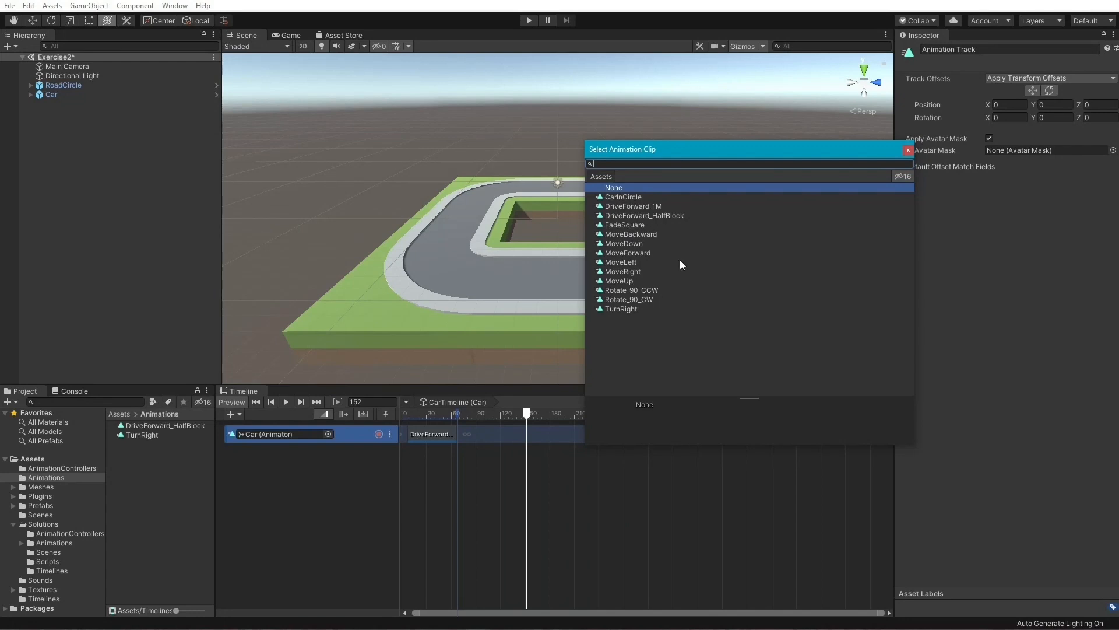
double_click(631, 216)
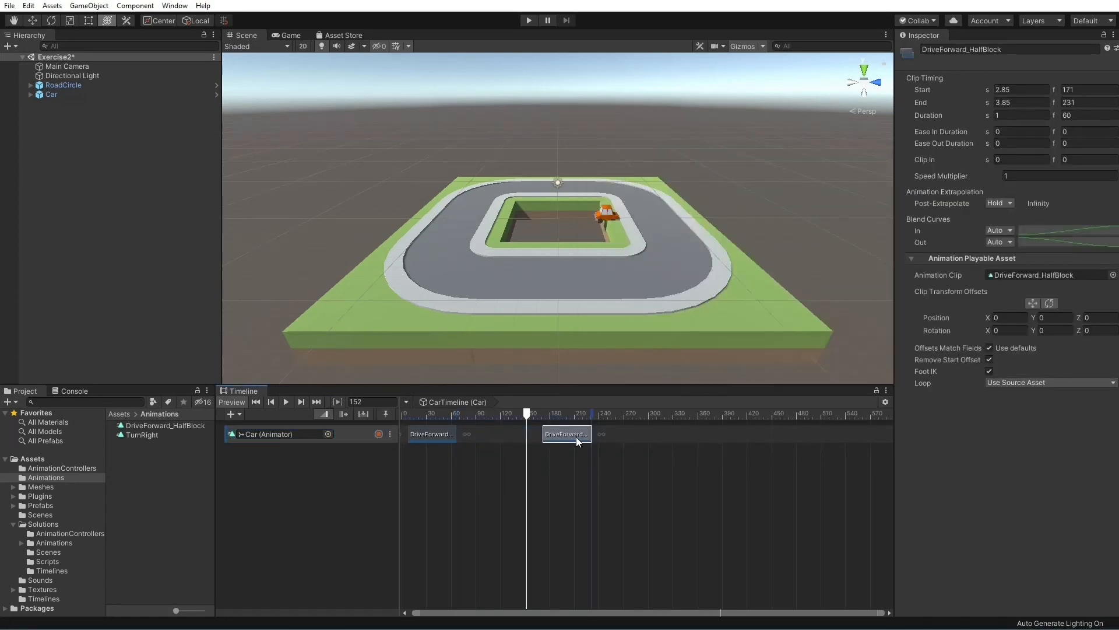
Delete the second DriveForward_HalfBlock clip and play the timeline preview from frame 0
key(Delete)
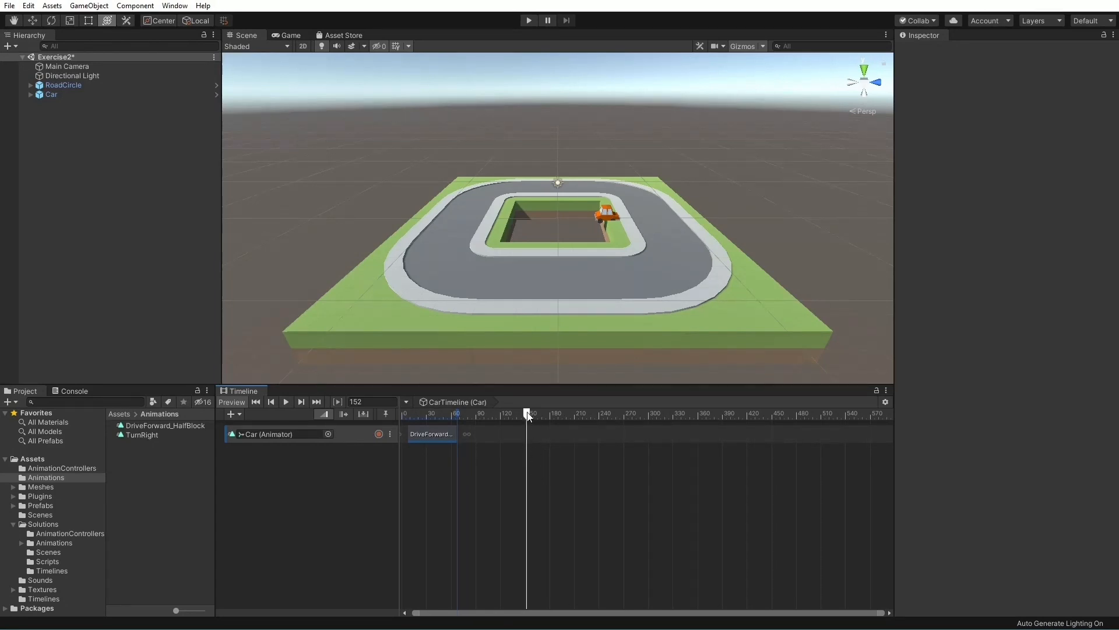
drag(526, 415, 288, 404)
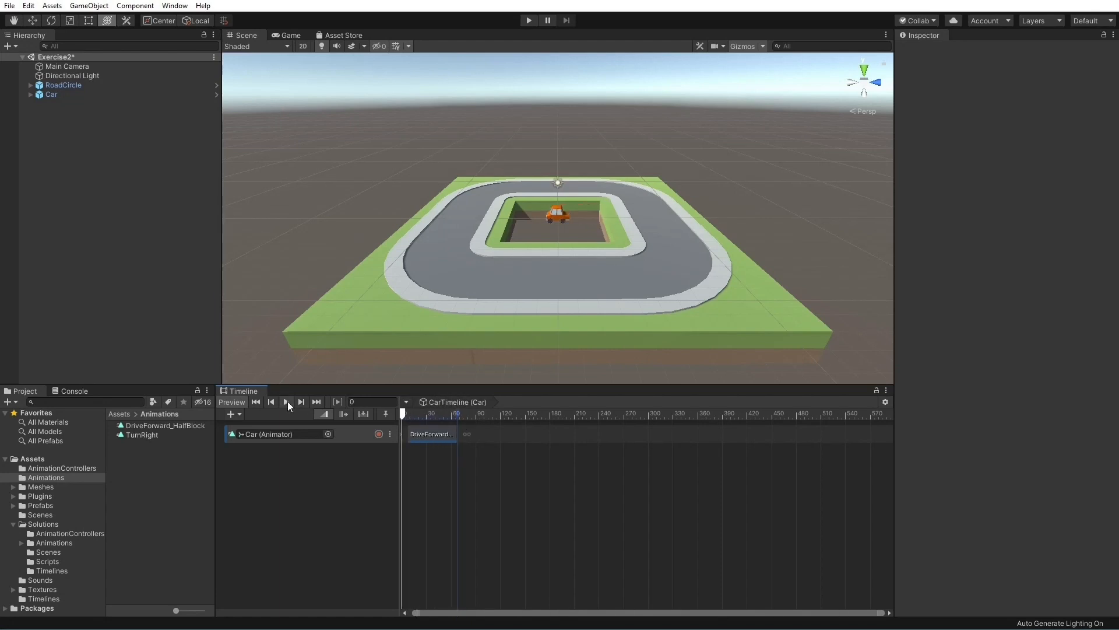
click(286, 402)
Extend the DriveForward_HalfBlock clip to a duration of 240 frames and preview its looping
click(433, 434)
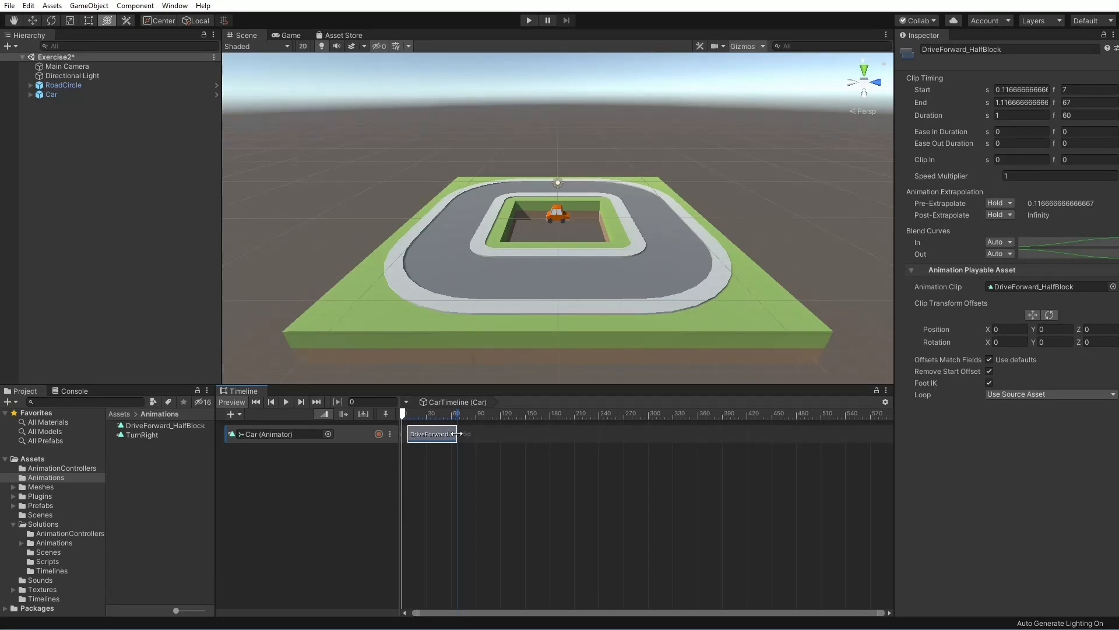
mouse_move(456, 434)
mouse_down()
mouse_move(676, 435)
mouse_move(463, 435)
mouse_move(640, 434)
mouse_move(605, 434)
mouse_up()
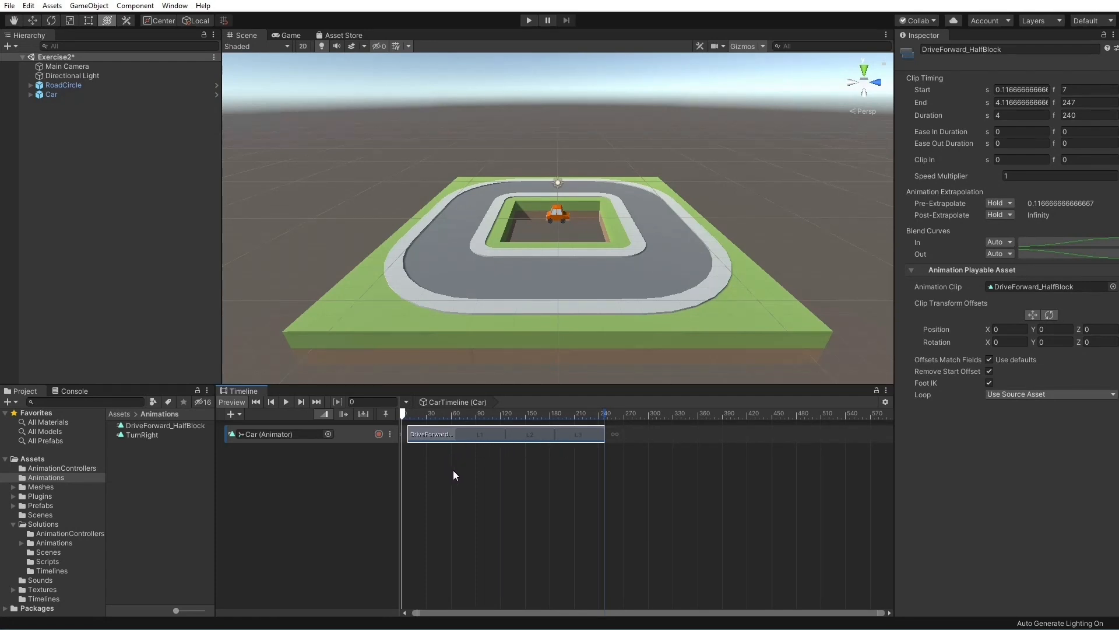
drag(453, 470, 455, 465)
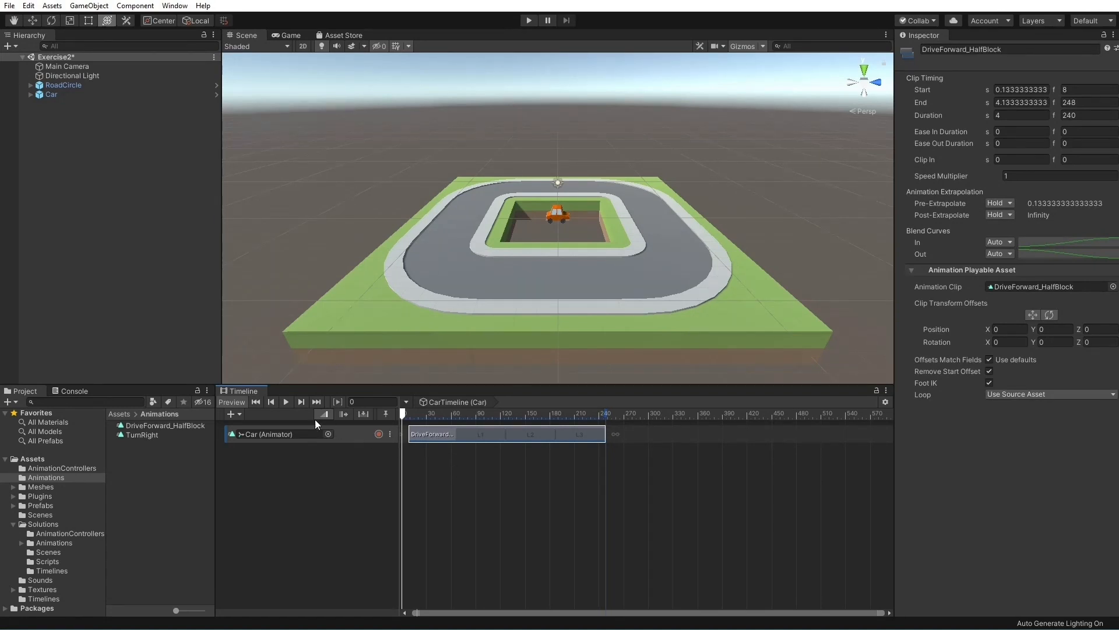
click(289, 401)
Duplicate the looping clip directly behind itself, with the original shifted to start at frame 26, and preview both clips
mouse_move(439, 435)
mouse_down()
mouse_move(577, 429)
mouse_move(453, 435)
mouse_up()
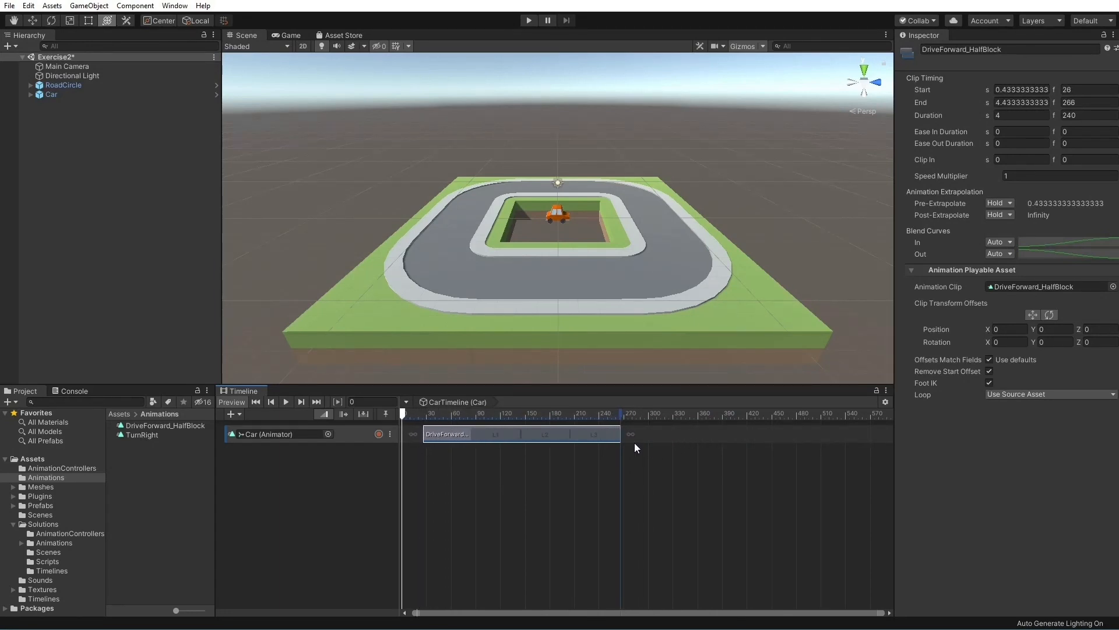
key(ctrl+d)
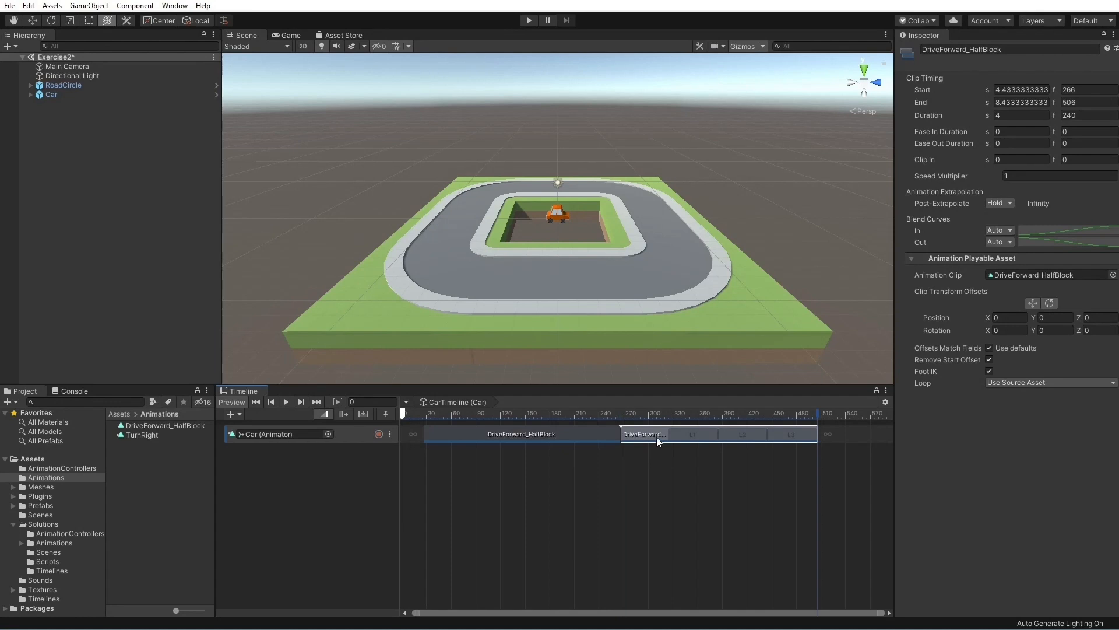
mouse_move(656, 436)
mouse_down()
mouse_move(699, 428)
mouse_move(663, 438)
mouse_up()
click(284, 402)
Set the Car animation track's Track Offsets to Apply Scene Offsets and preview the timeline from the Car's scene position
click(356, 439)
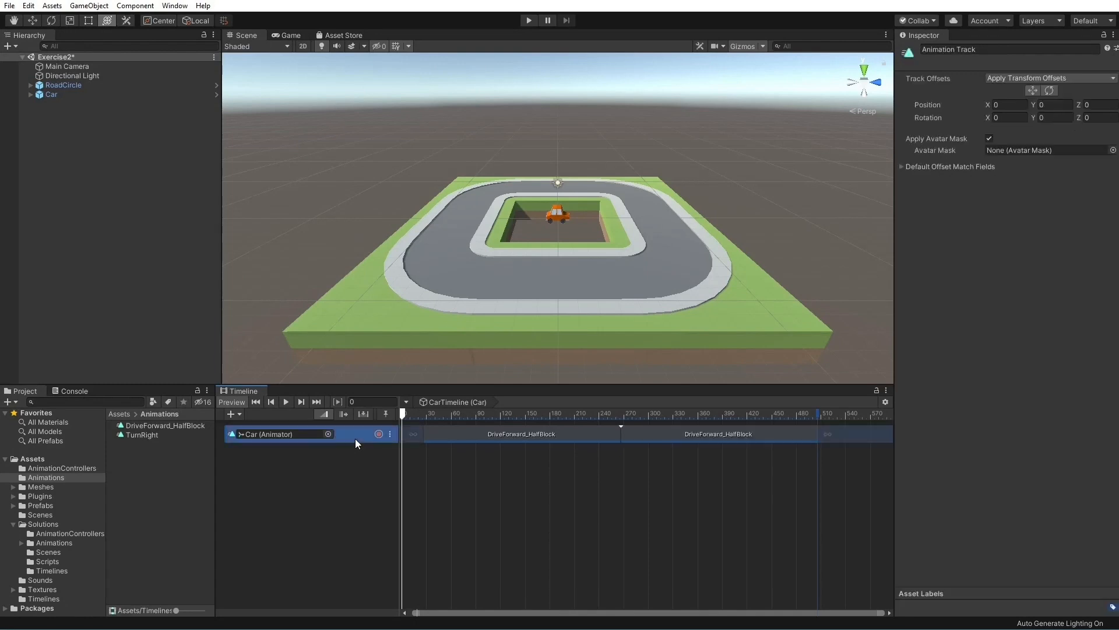
click(1086, 79)
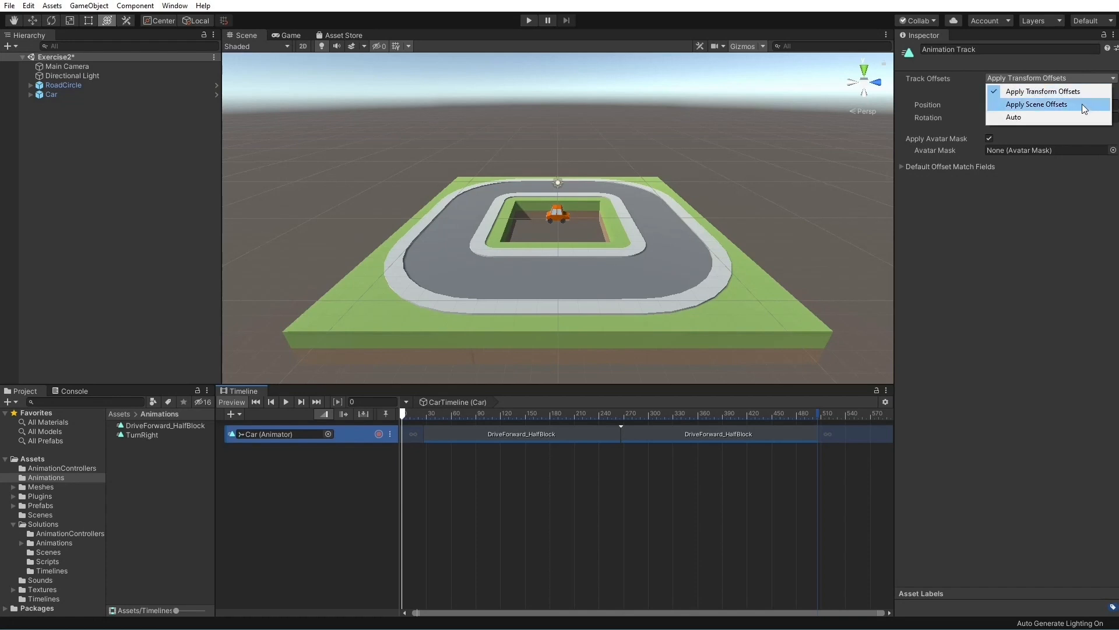
click(1083, 106)
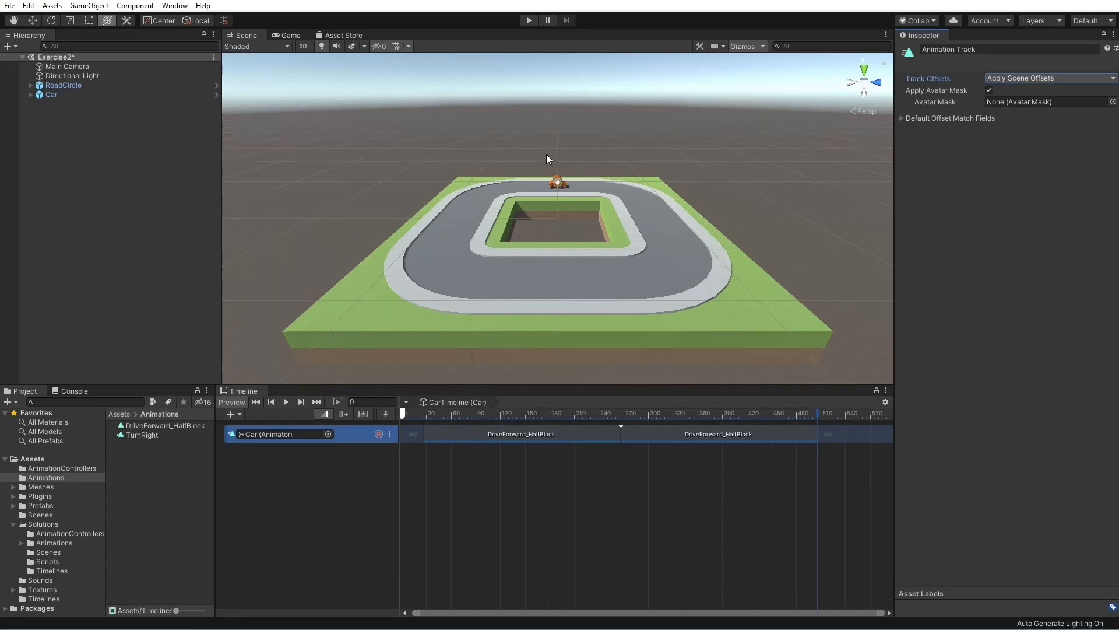
click(75, 96)
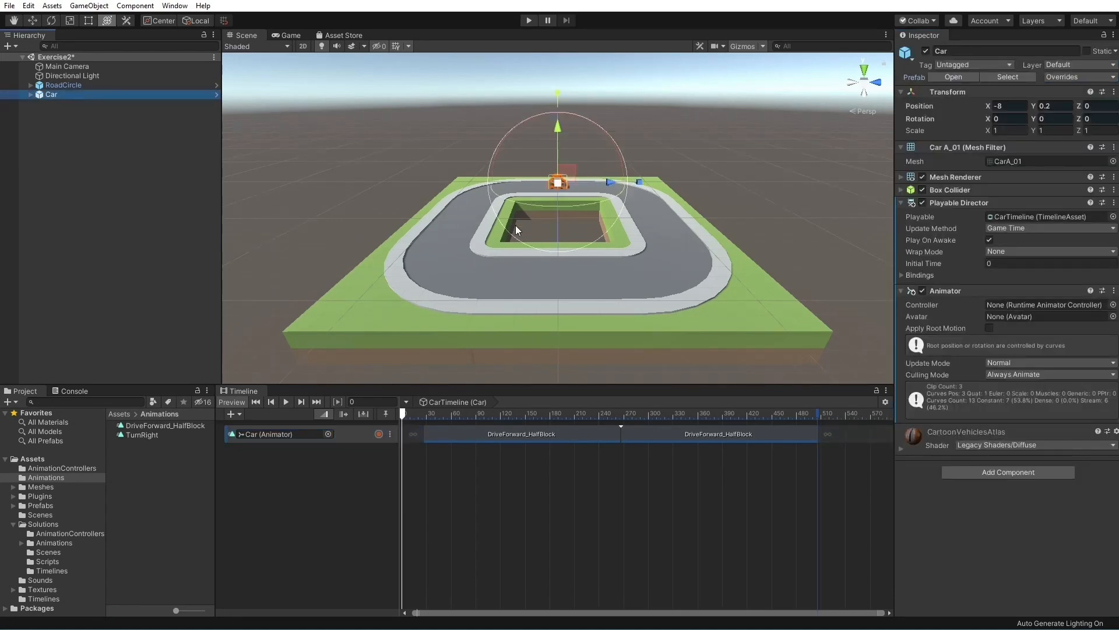
click(447, 486)
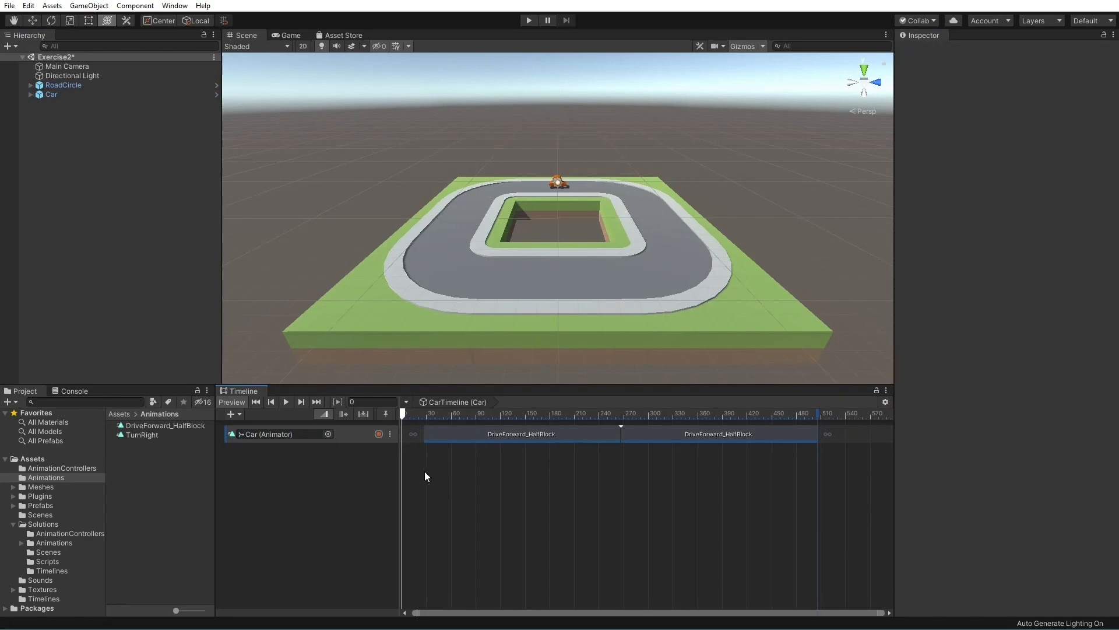
click(285, 401)
Match the second DriveForward_HalfBlock clip's offsets to the previous clip and play the timeline
click(644, 435)
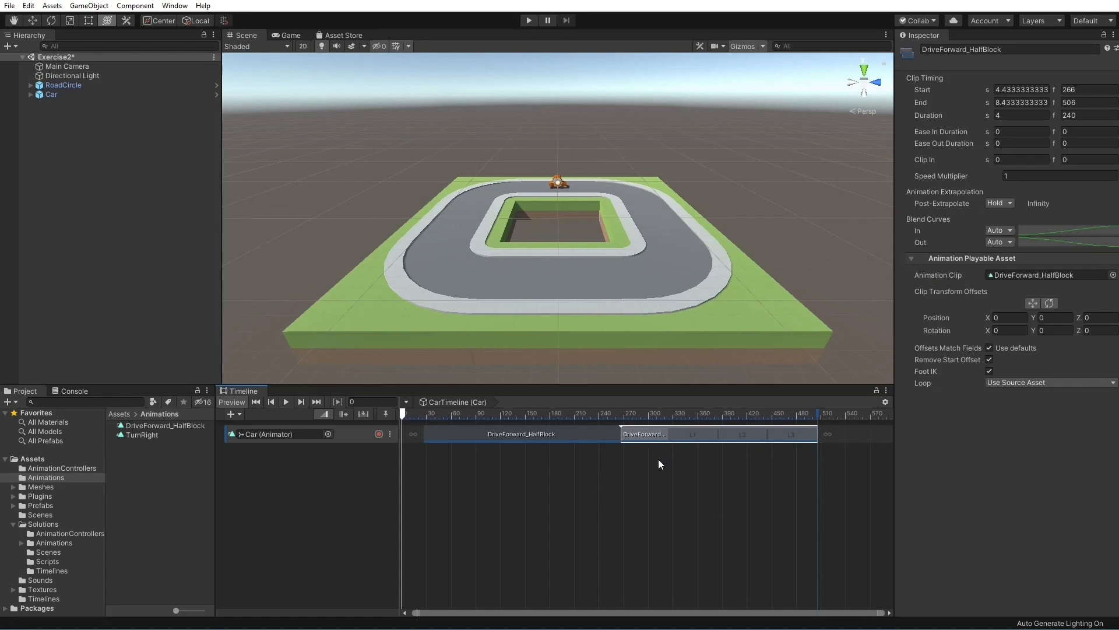
right_click(660, 428)
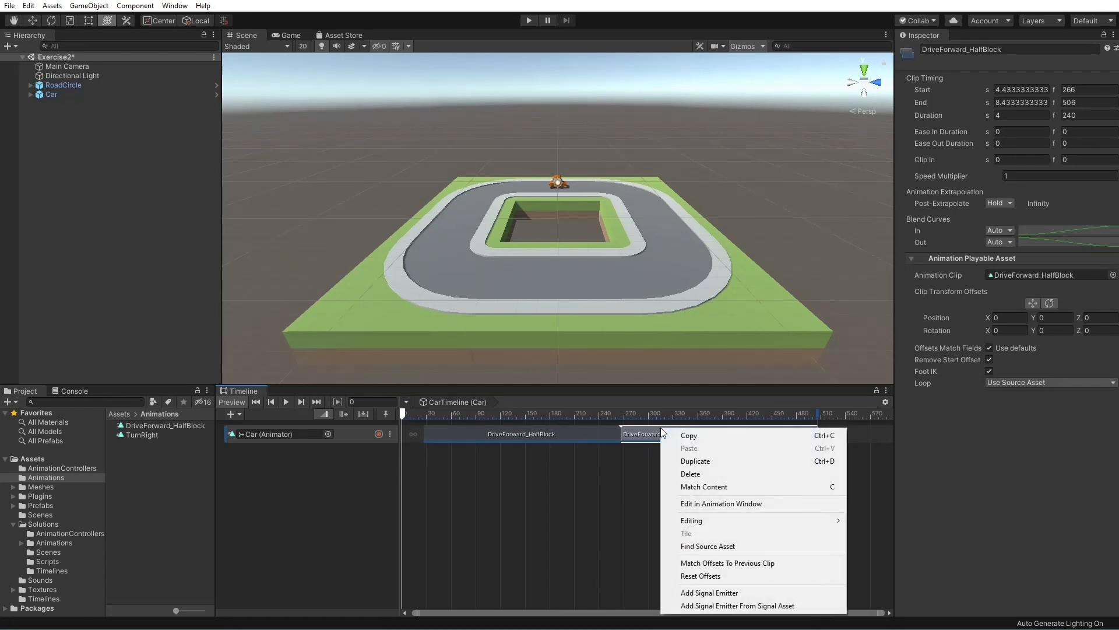
click(795, 562)
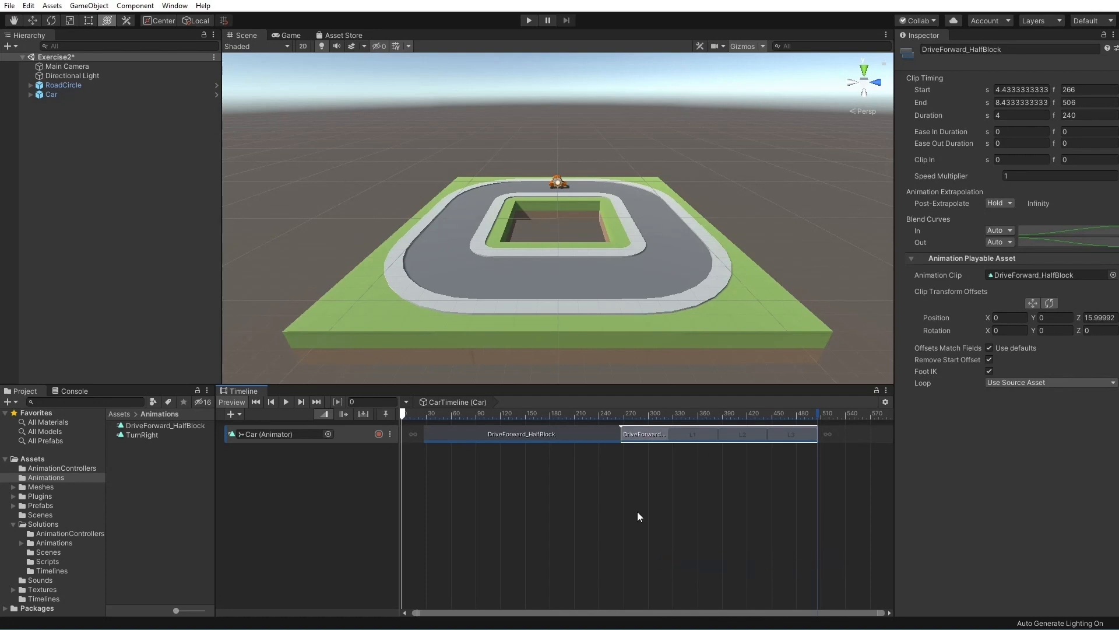
click(286, 402)
Switch the Scene view to an orthographic top view of the road circle
click(445, 492)
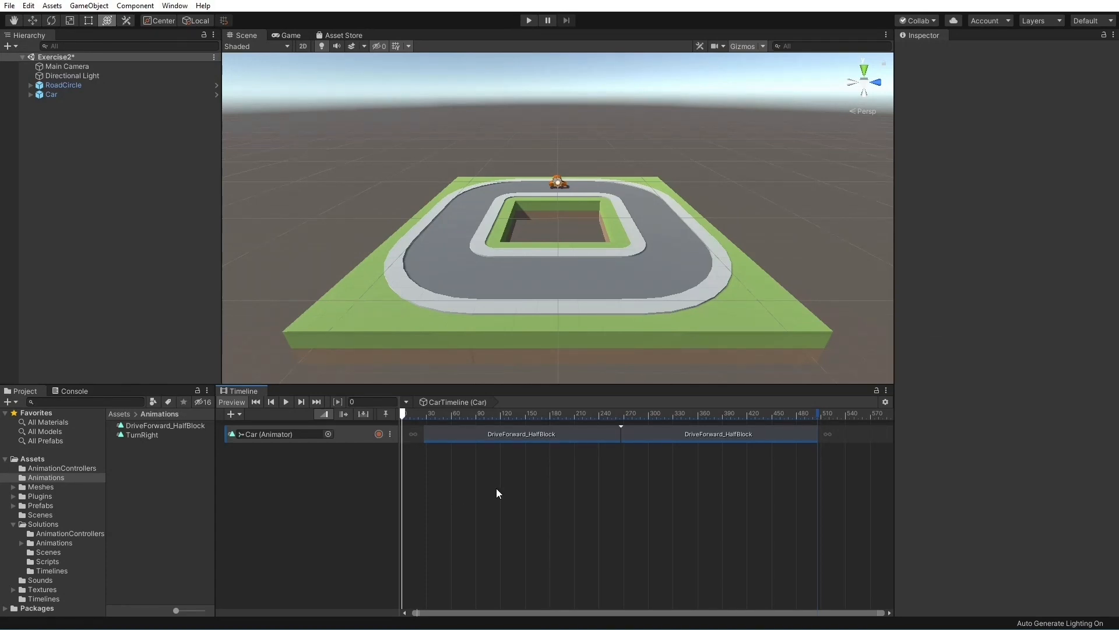
click(865, 71)
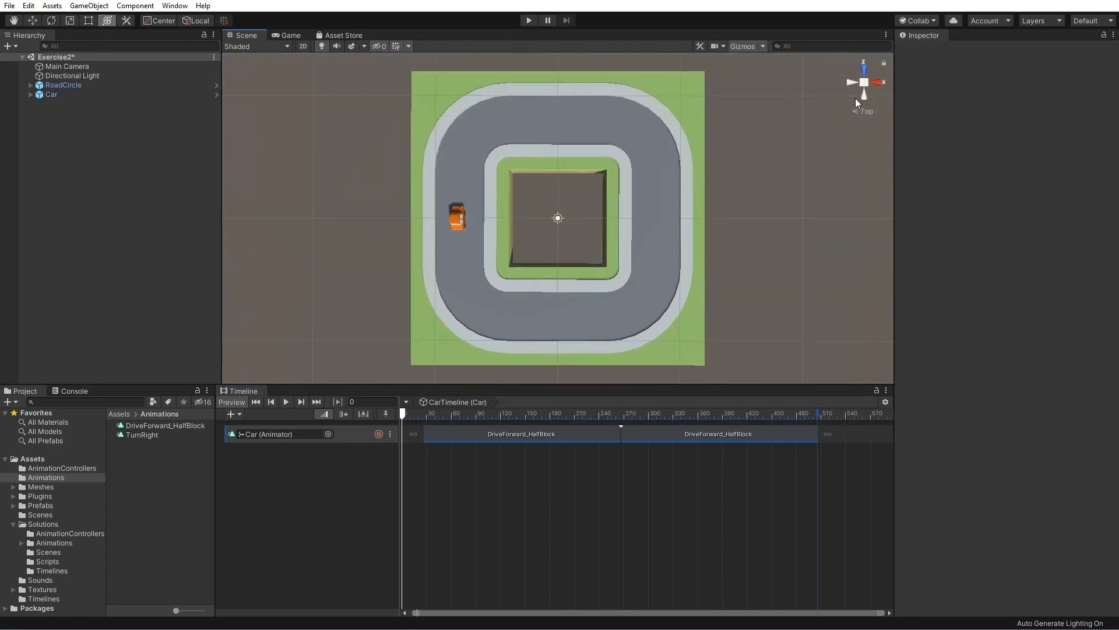
click(863, 83)
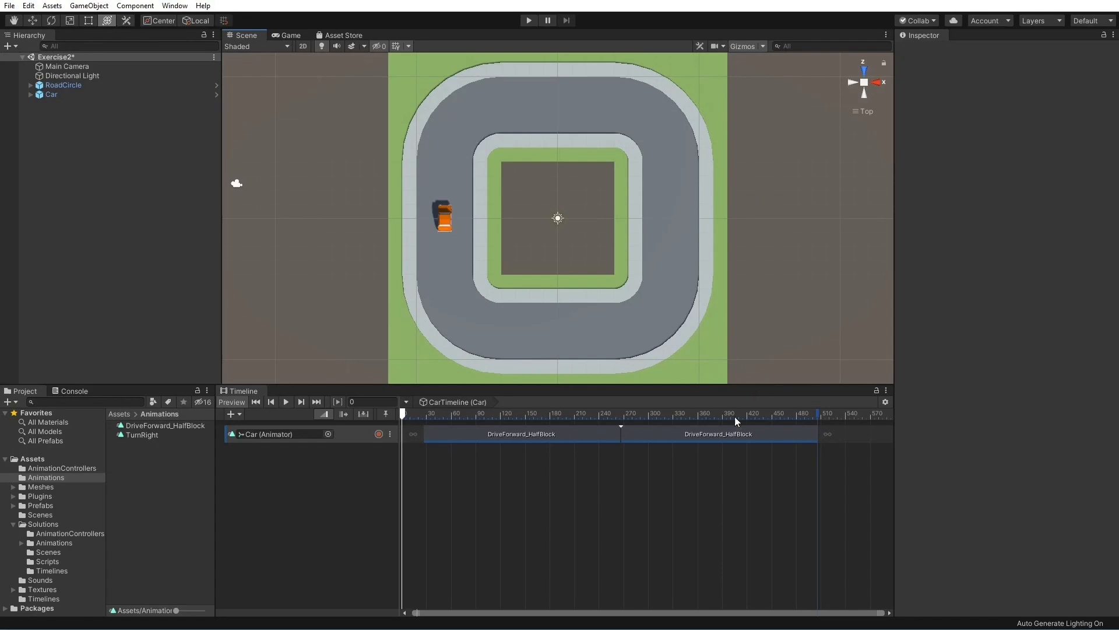
Delete both DriveForward_HalfBlock clips from the Car track
click(659, 436)
shift+click(553, 432)
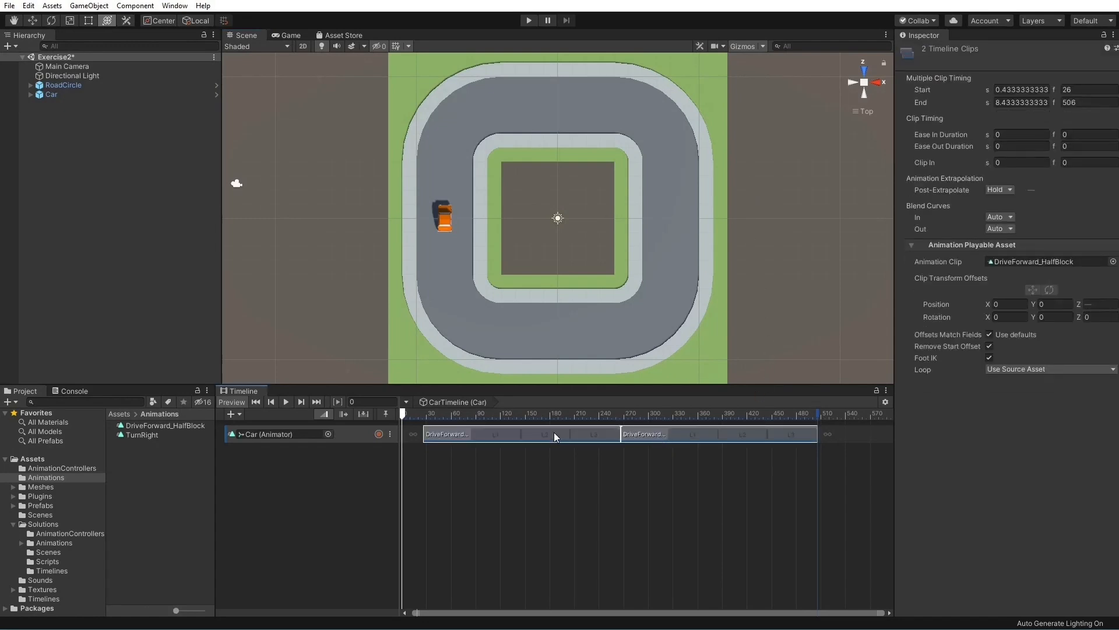
key(Delete)
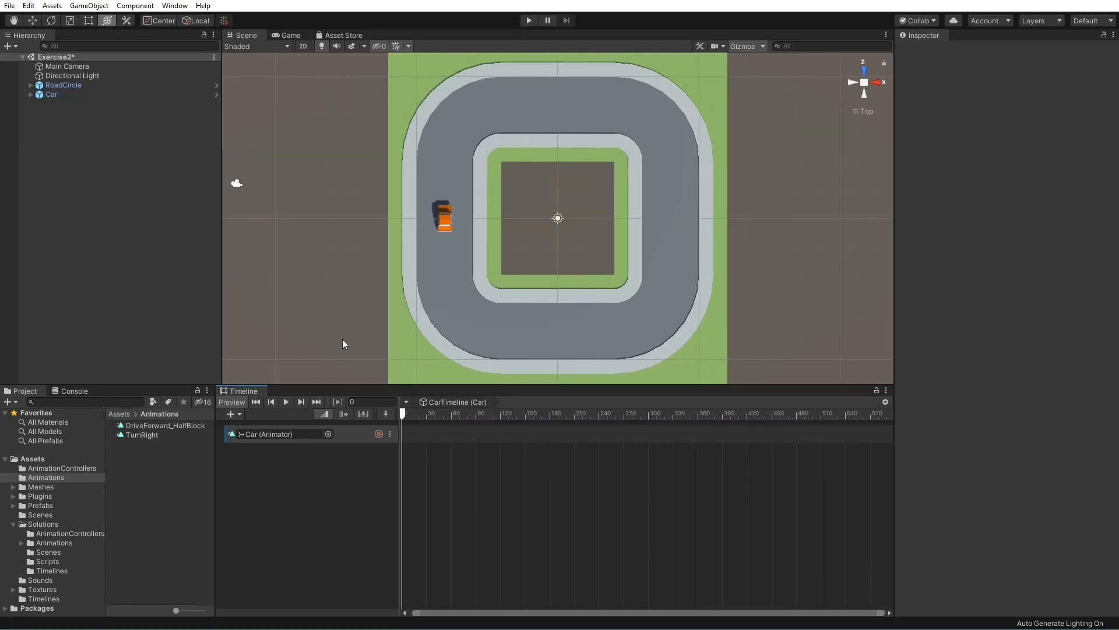
Add the DriveForward_HalfBlock clip at frame 0 and the TurnRight clip at frame 60 of the Car track
click(170, 428)
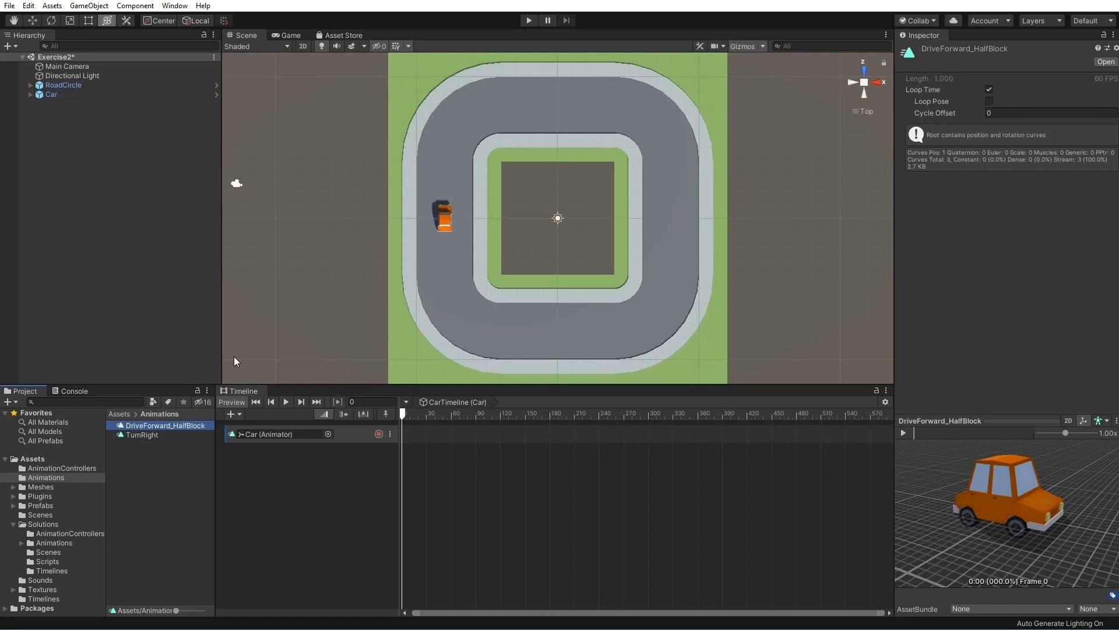
click(158, 435)
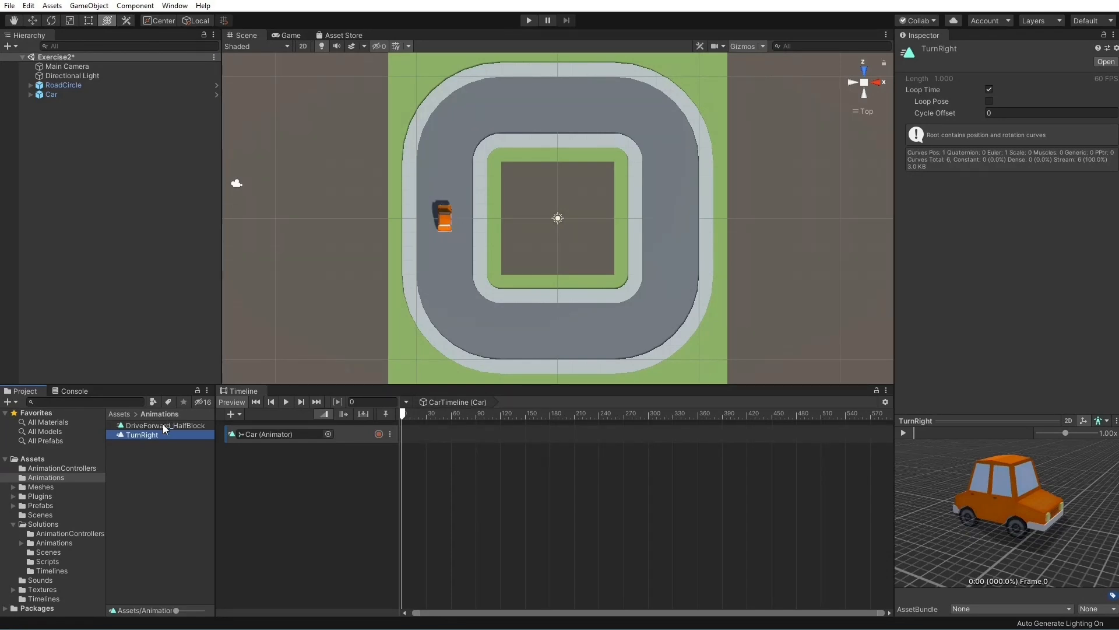
drag(163, 435, 409, 434)
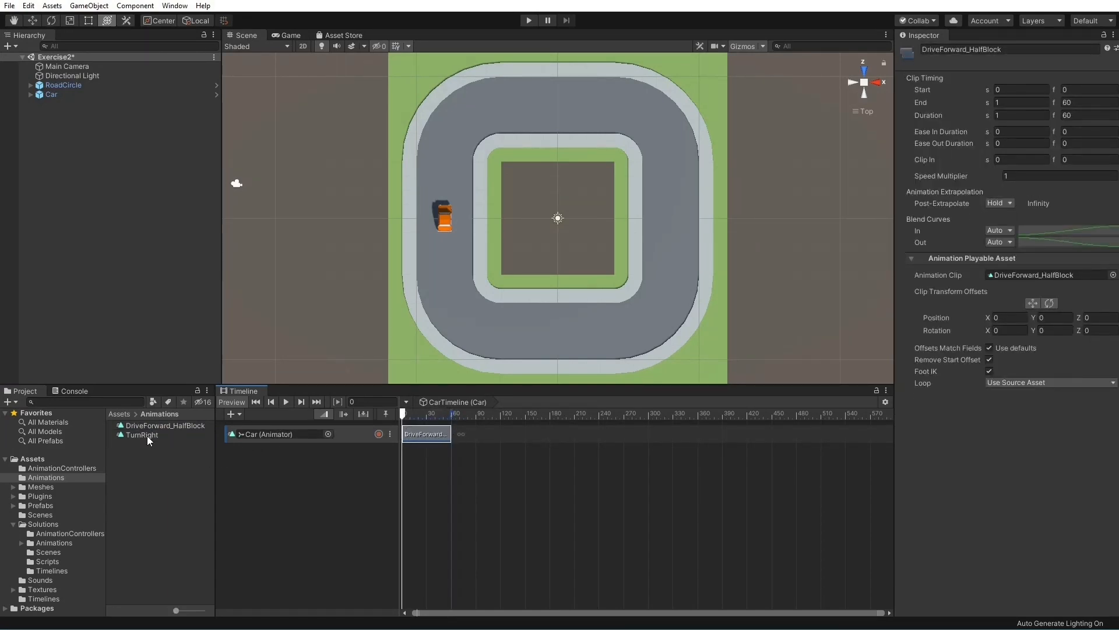
drag(148, 434, 469, 435)
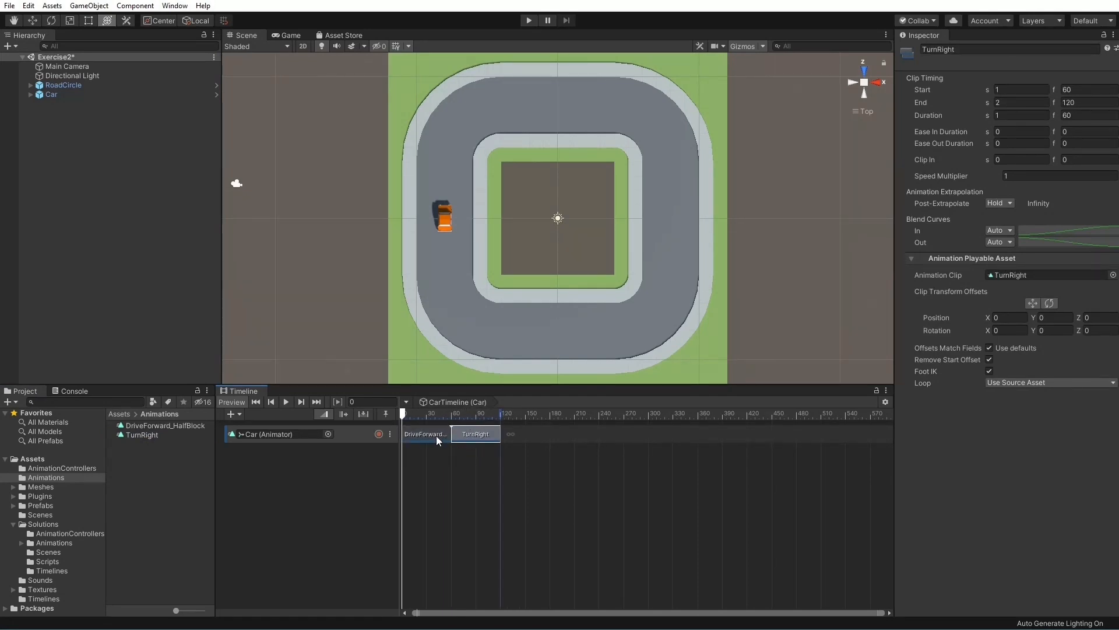
Match the TurnRight clip's offsets to the preceding DriveForward_HalfBlock clip and preview the Car's motion
click(286, 401)
right_click(487, 432)
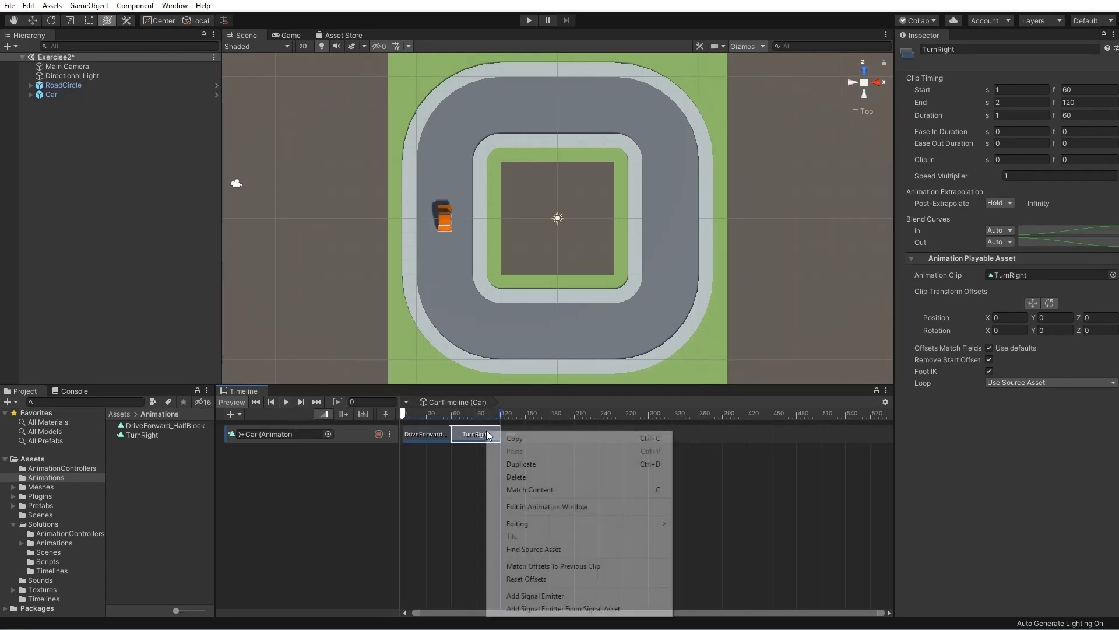
click(574, 566)
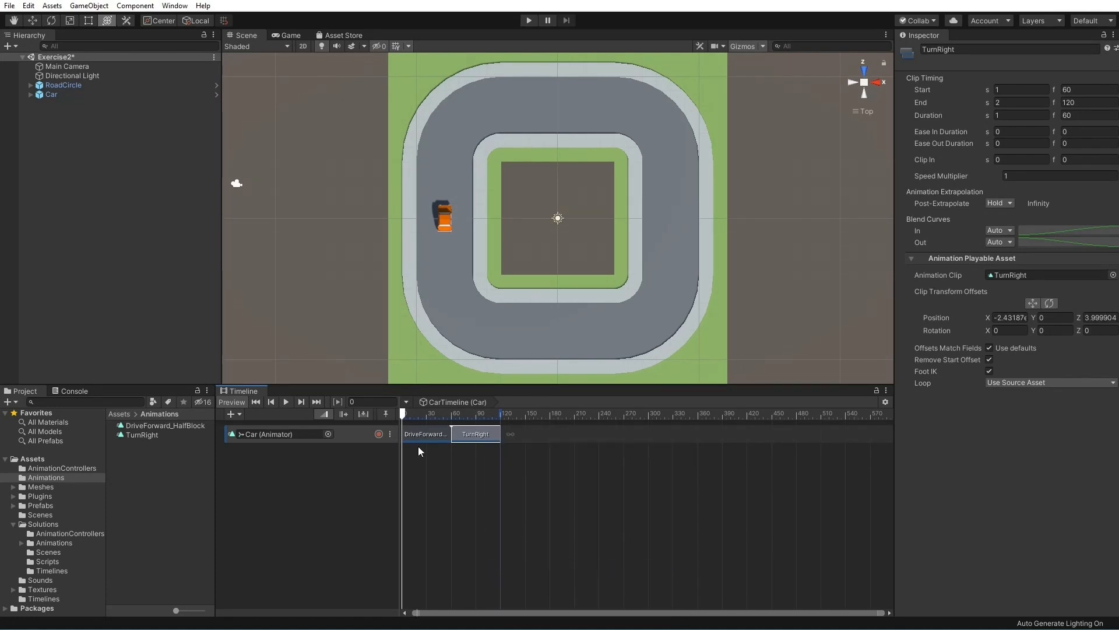
click(287, 401)
Add another DriveForward_HalfBlock clip at frame 120 behind the TurnRight clip and scrub the timeline to frame 117
drag(191, 424, 516, 432)
drag(411, 411, 497, 415)
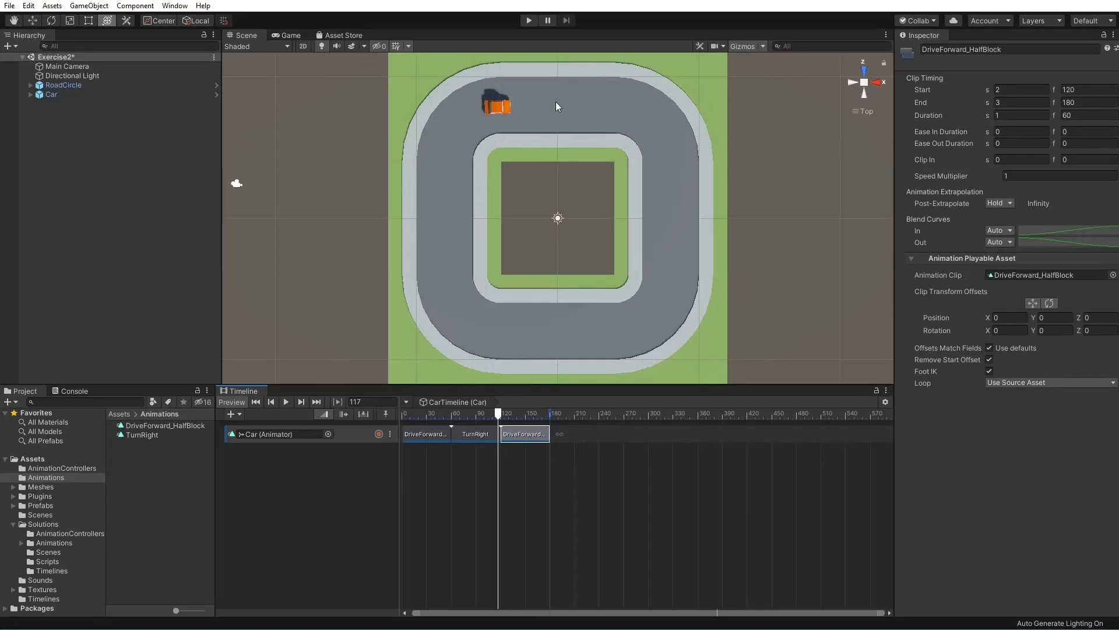
Extend the DriveForward_HalfBlock clip starting at frame 120 to end at frame 240 and match its offsets to the previous clip
drag(544, 436, 597, 436)
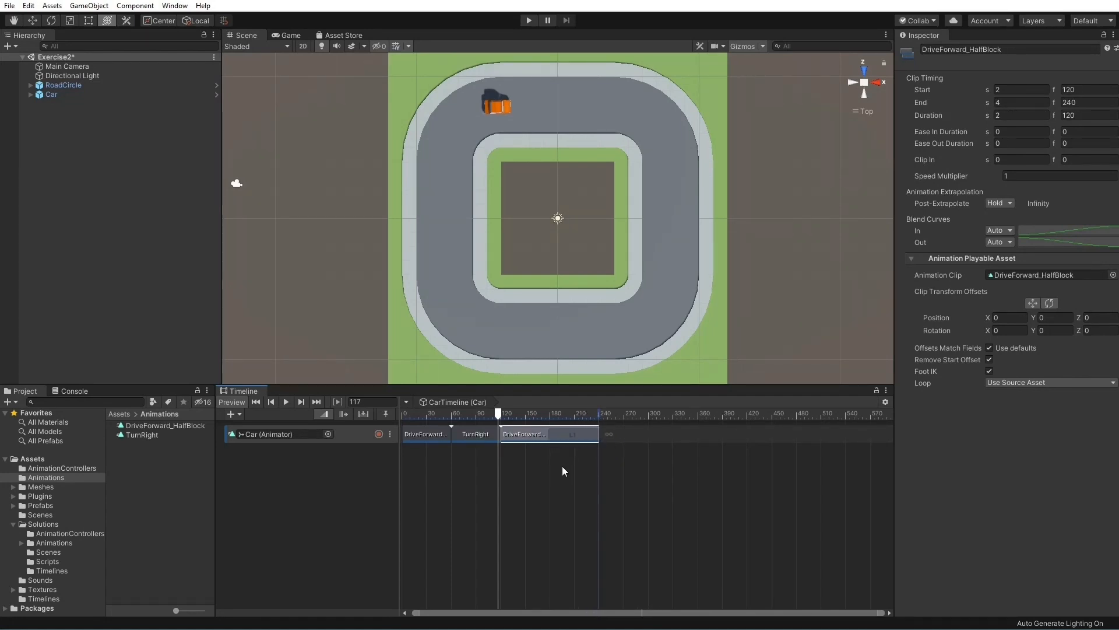
drag(498, 413, 587, 418)
right_click(565, 431)
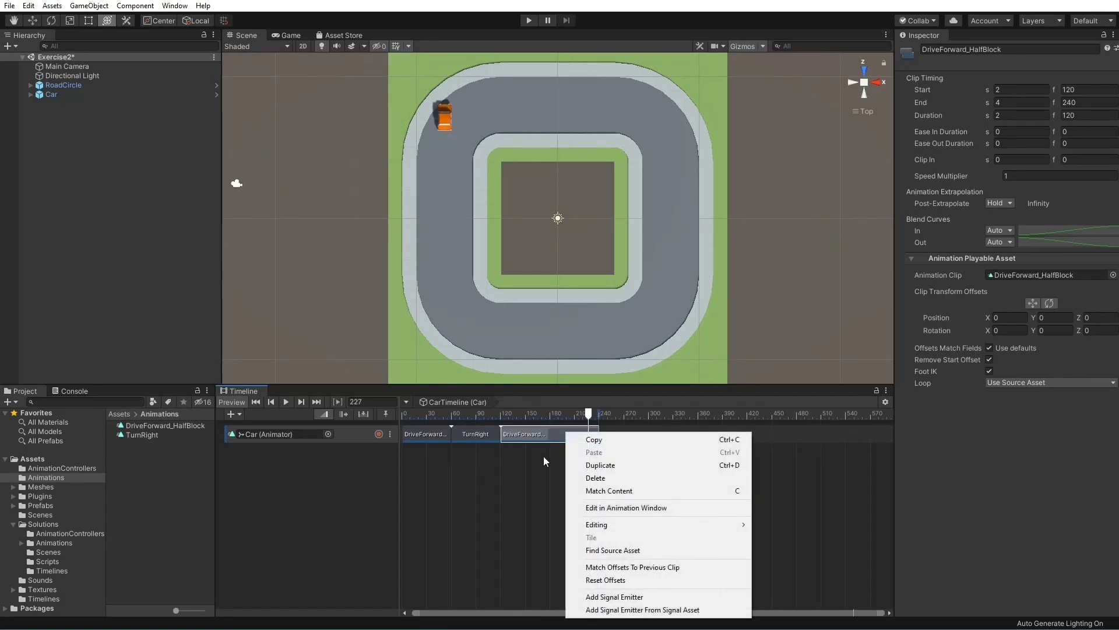
click(641, 567)
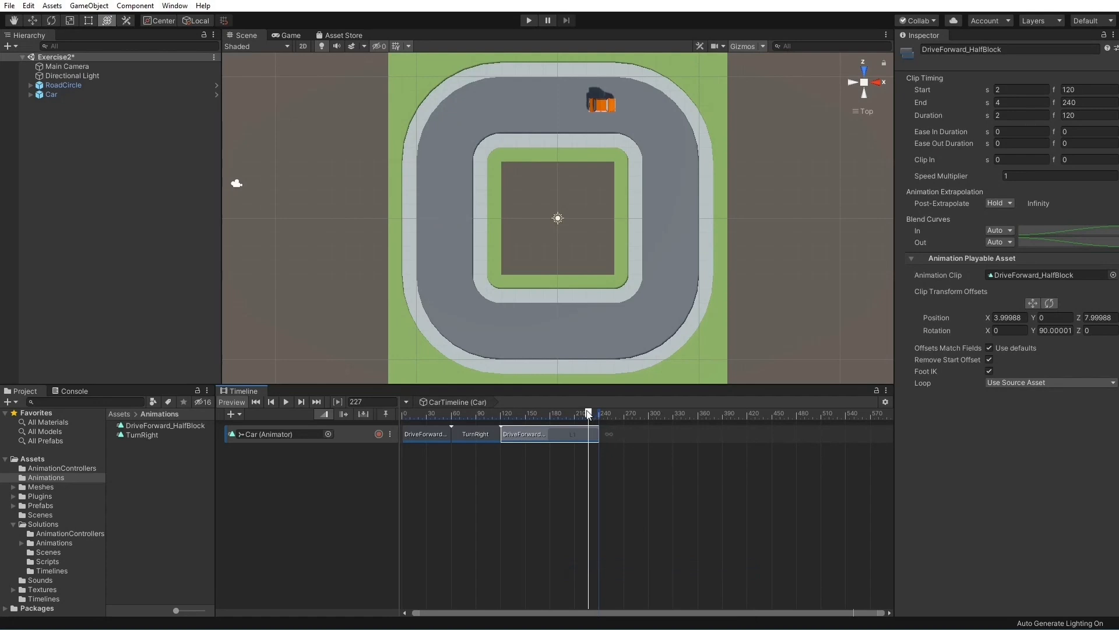
mouse_move(588, 415)
mouse_down()
mouse_move(466, 416)
mouse_move(587, 416)
mouse_up()
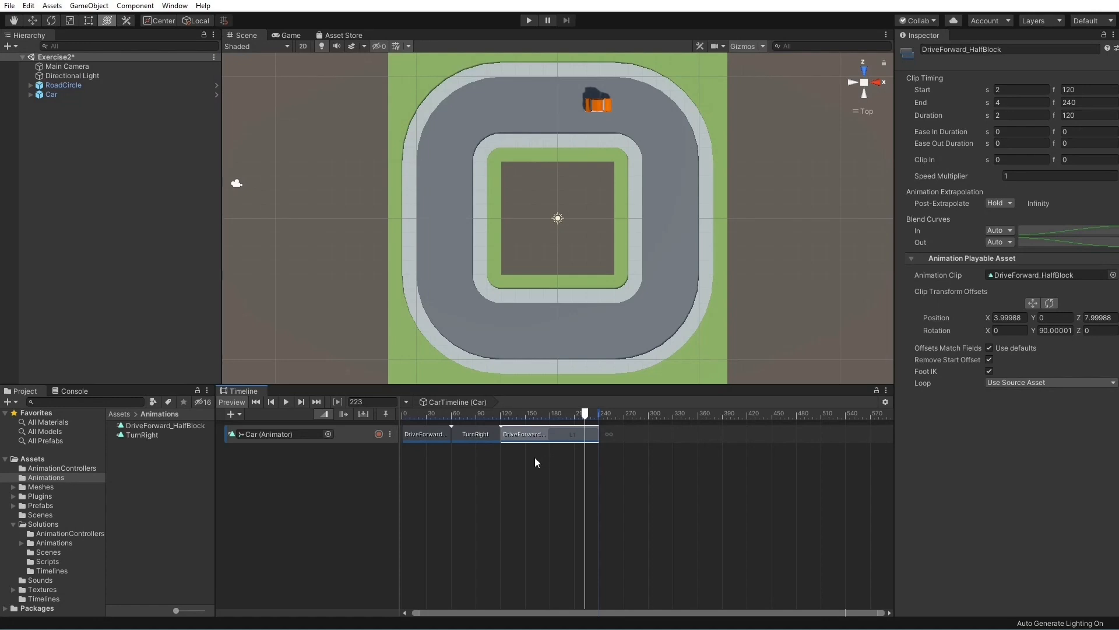
click(667, 435)
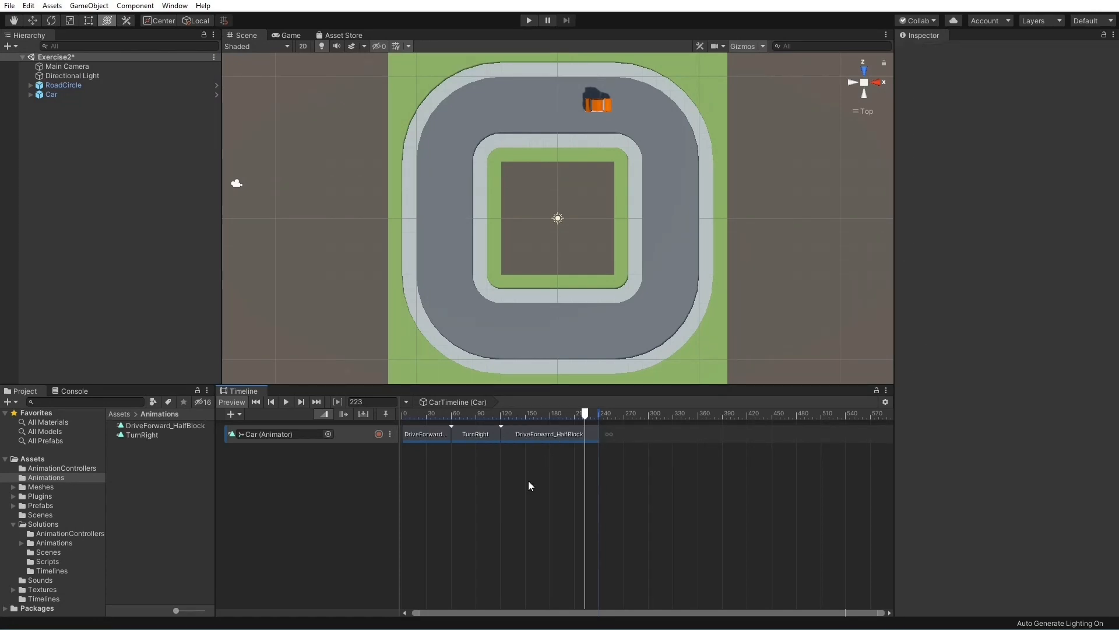
Continue the Car track with TurnRight at frame 240, DriveForward_HalfBlock over frames 300 to 420, and TurnRight at frame 420
drag(141, 435, 634, 441)
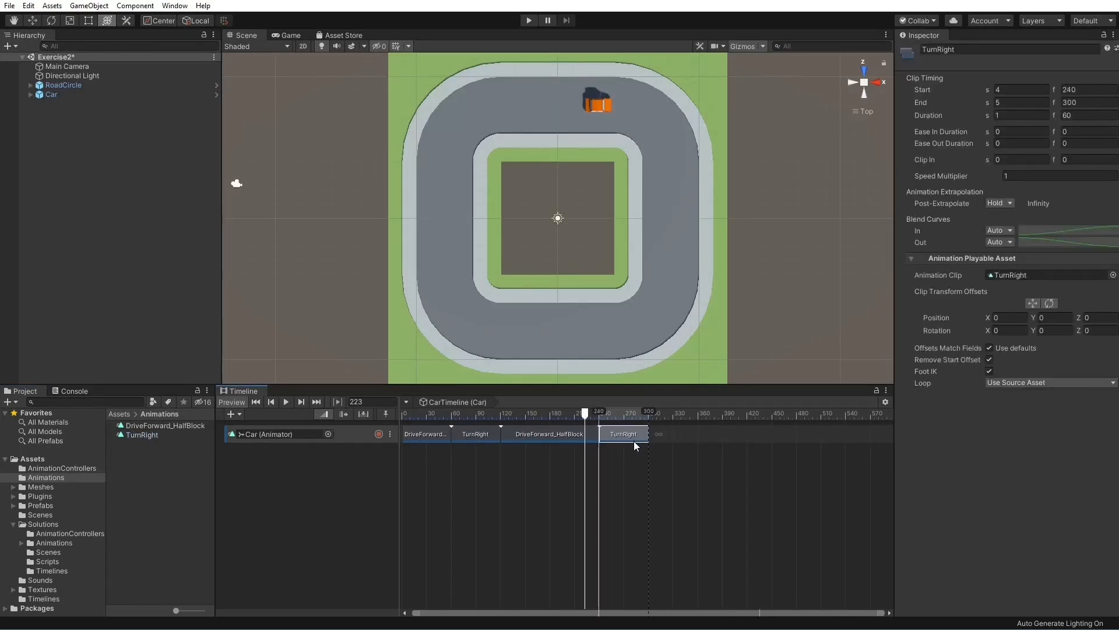
drag(172, 425, 747, 443)
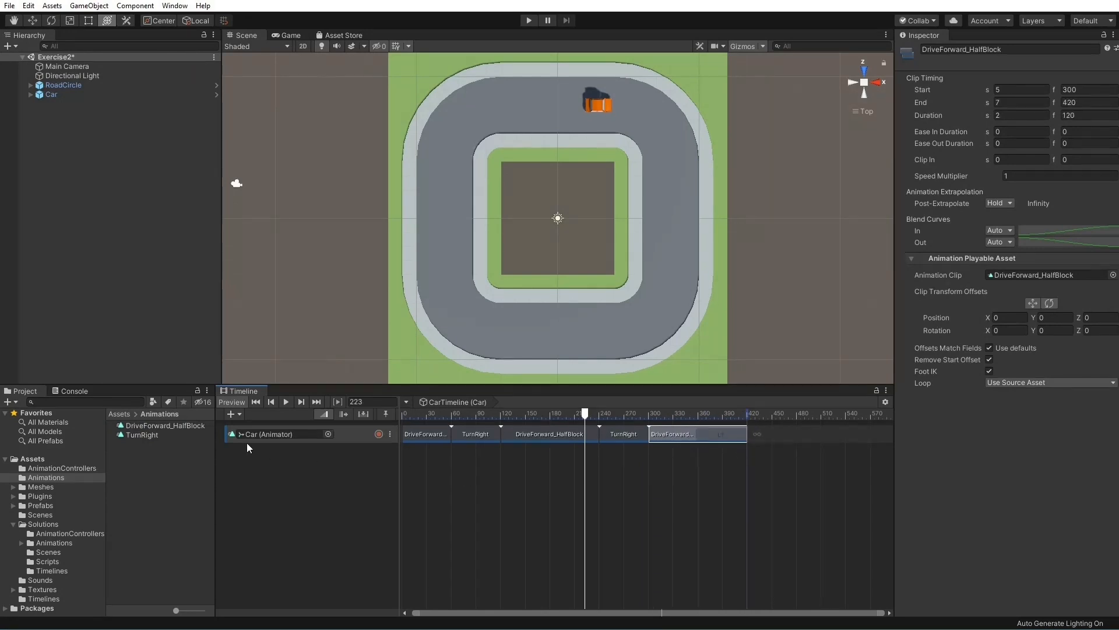
drag(141, 435, 771, 438)
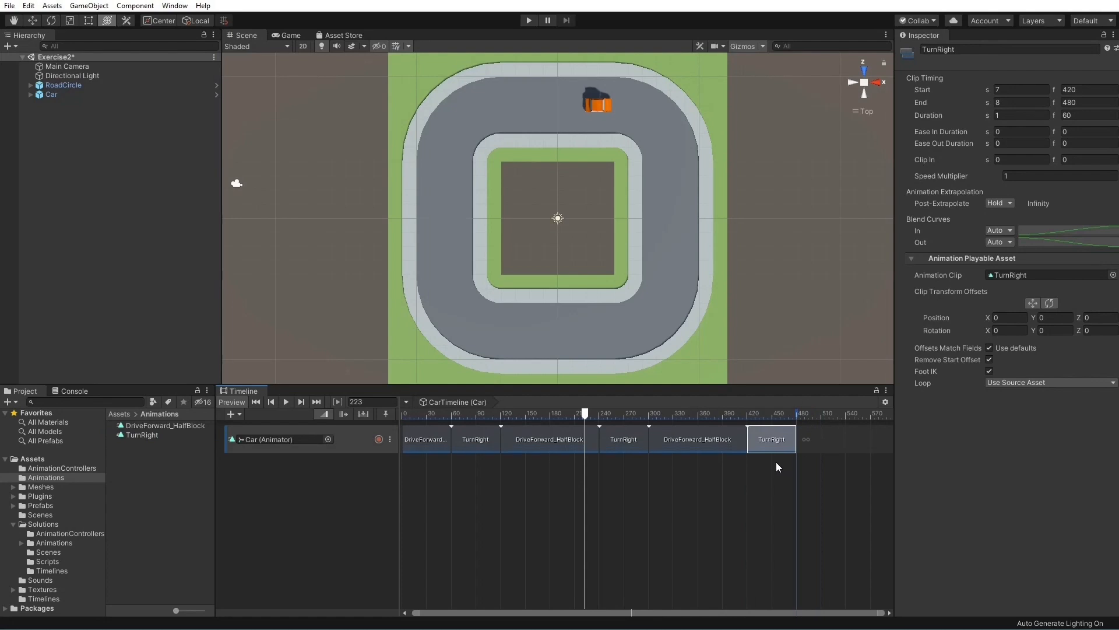
Complete the Car track with DriveForward_HalfBlock over frames 480 to 600, TurnRight at frame 600, and DriveForward_HalfBlock over frames 660 to 720
scroll(765, 474, down, 2)
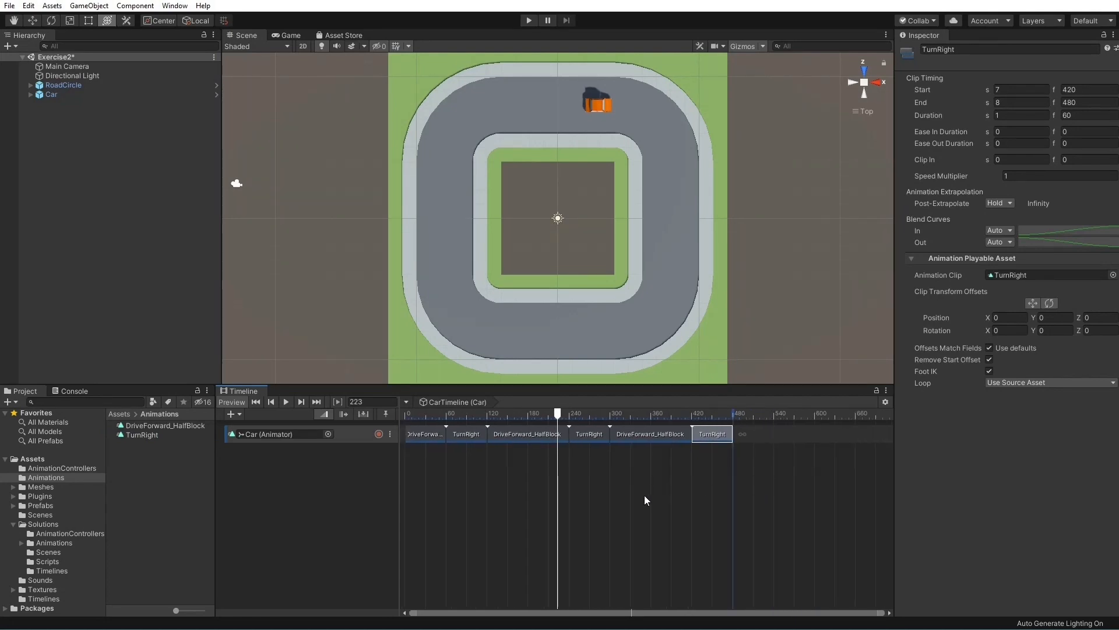
drag(165, 426, 819, 447)
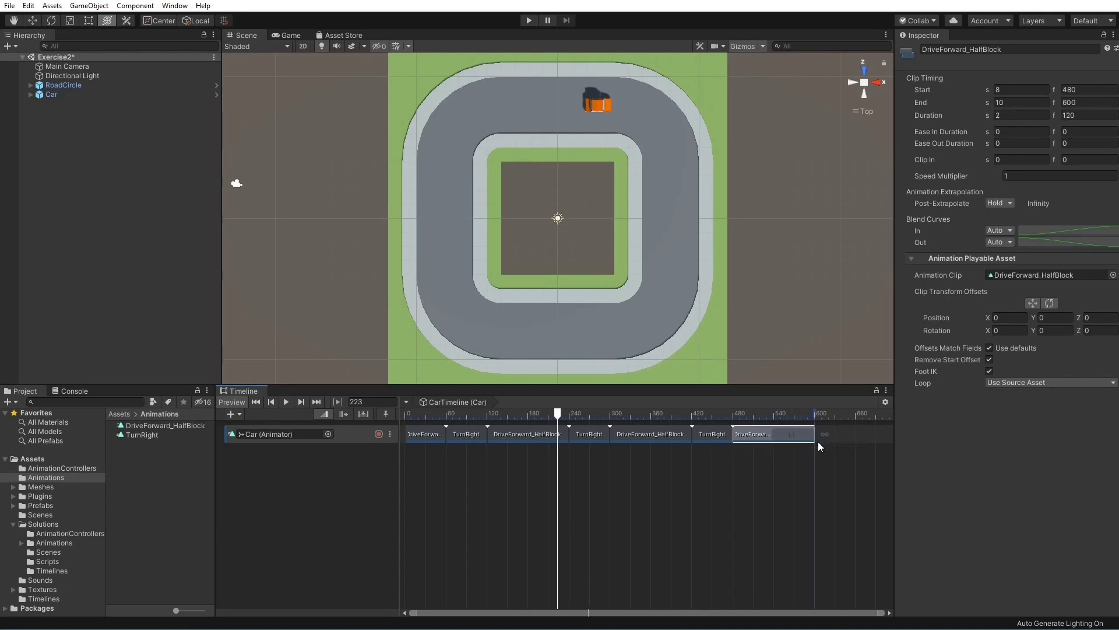
drag(144, 436, 837, 436)
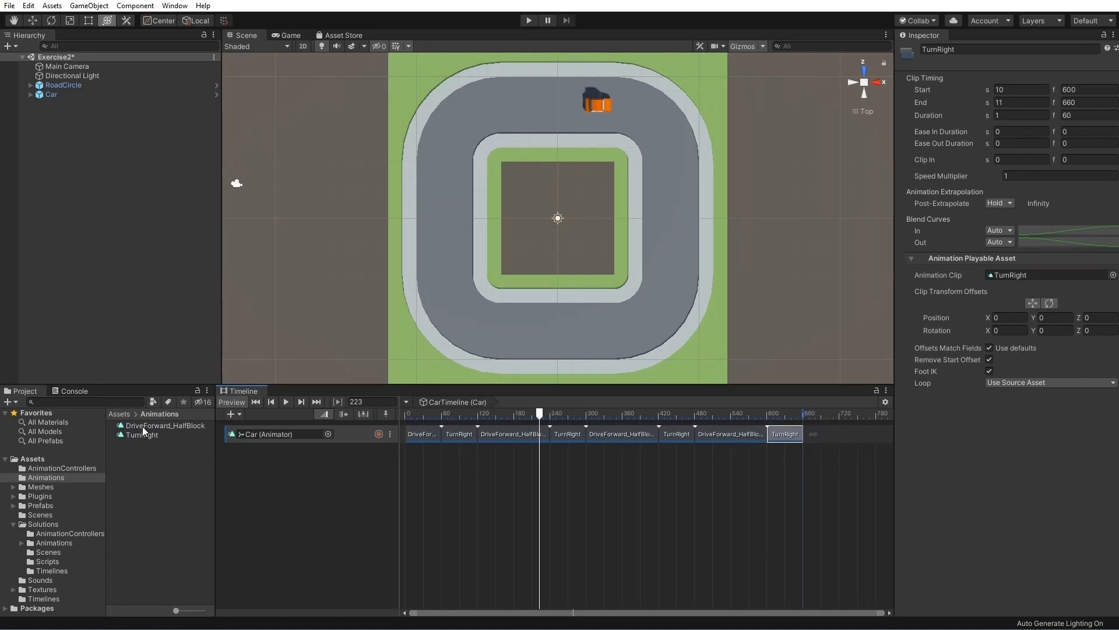
drag(144, 430, 810, 435)
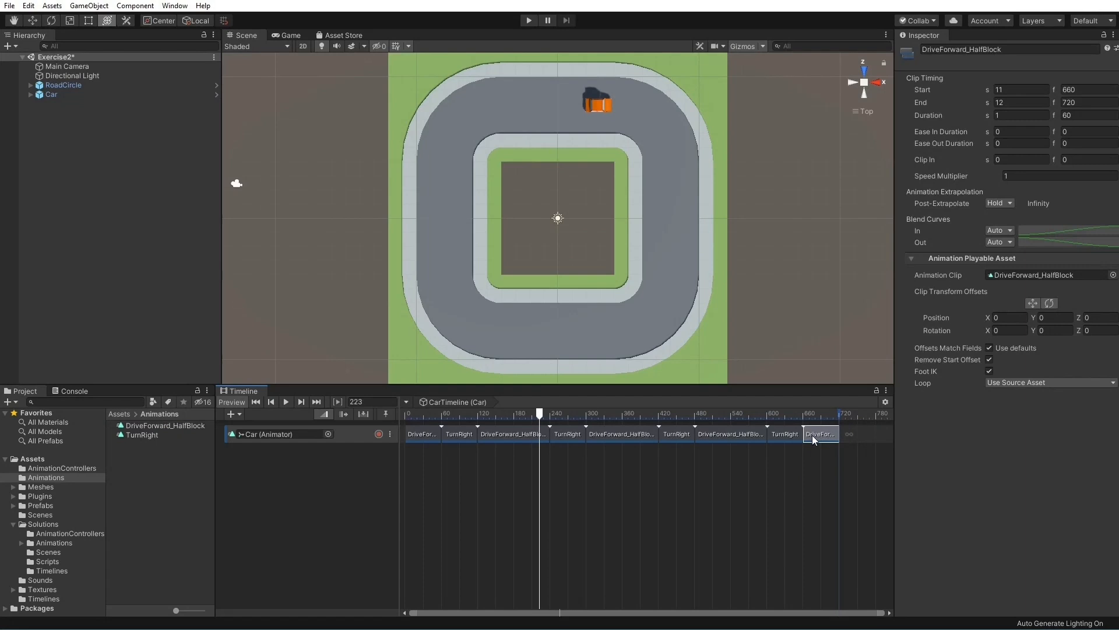
Match the offsets of the seven clips from frame 120 to 720 to their previous clips and preview the Car's full lap
mouse_move(541, 415)
mouse_down()
mouse_move(794, 416)
mouse_move(557, 415)
mouse_up()
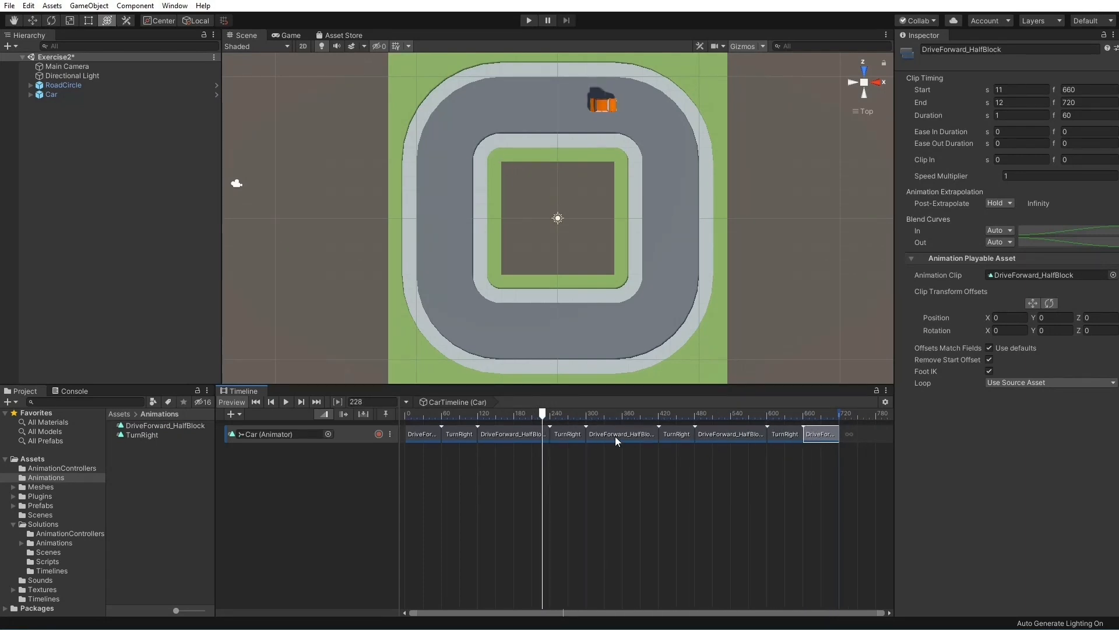
shift+click(499, 433)
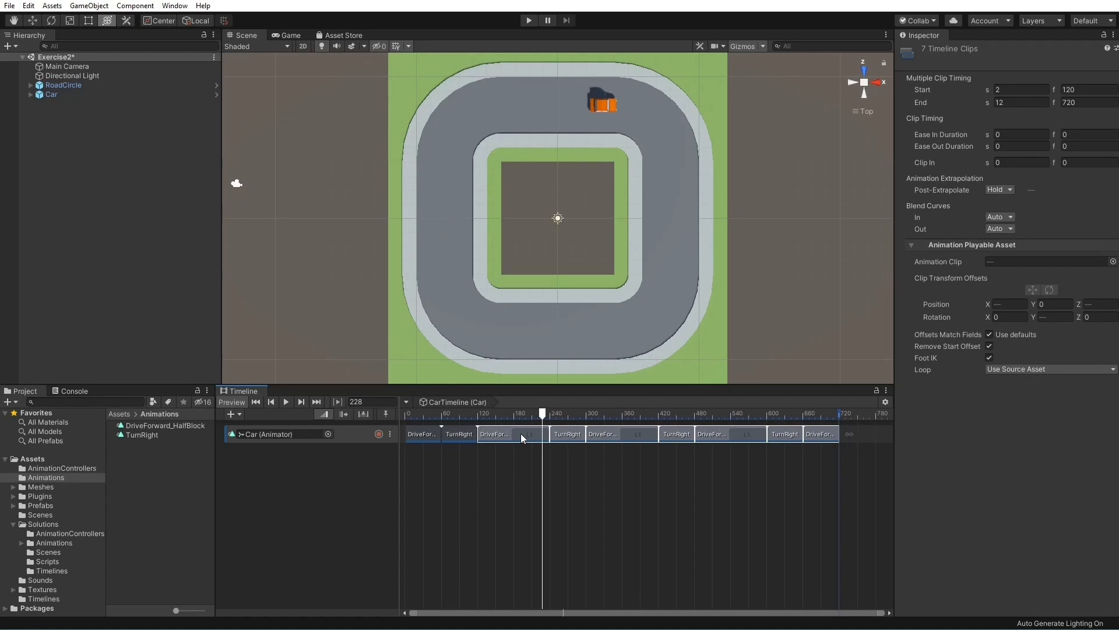
right_click(521, 435)
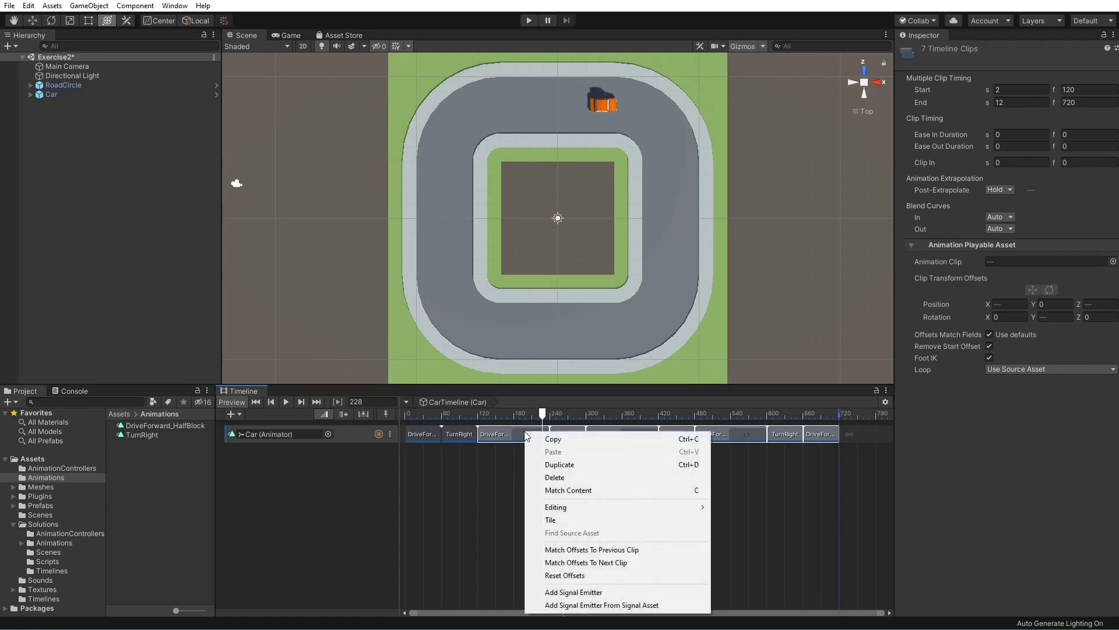
click(659, 549)
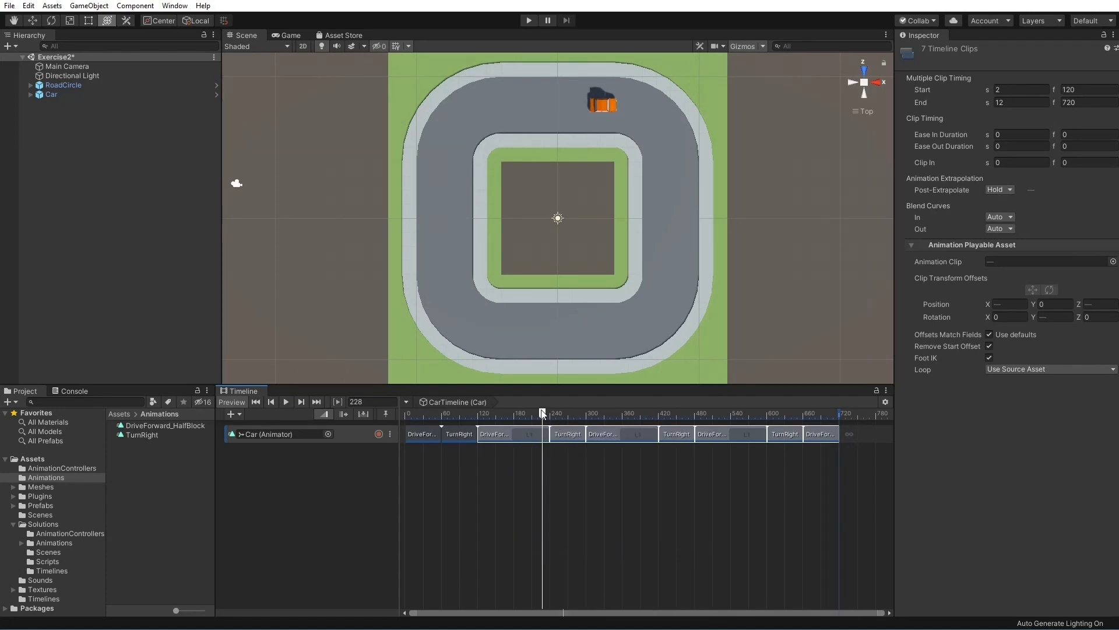
drag(542, 414, 846, 425)
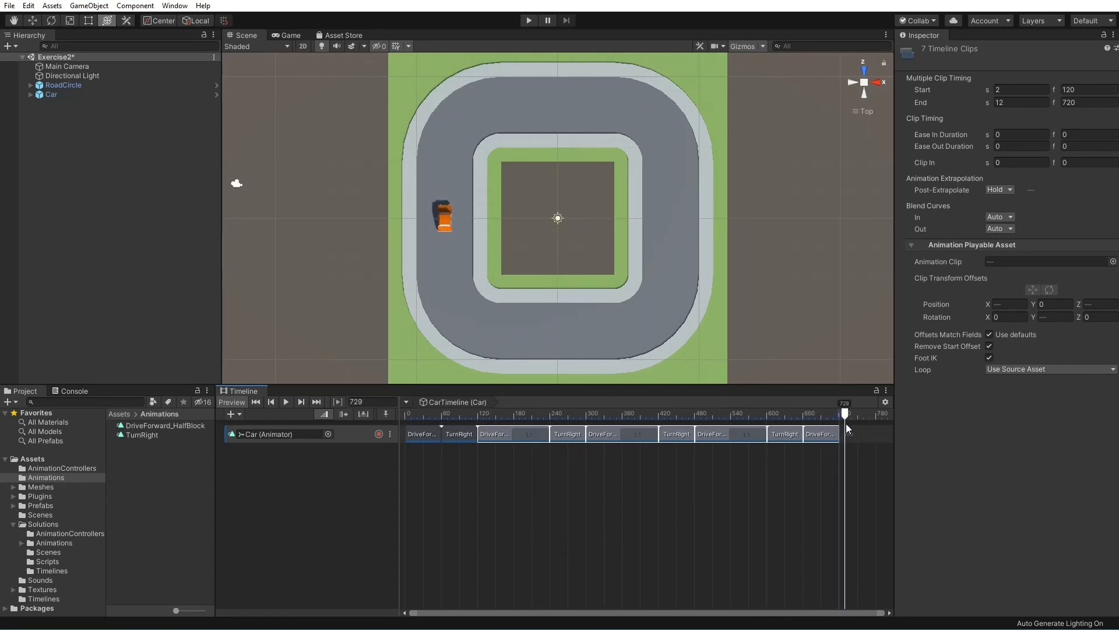
click(286, 401)
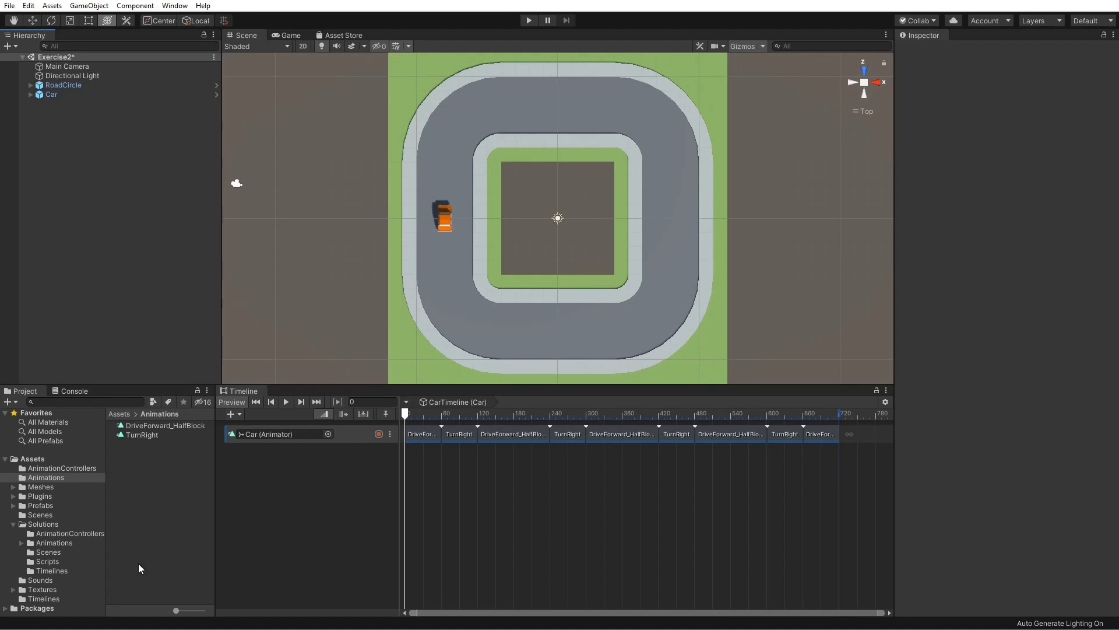
Add the car_honk sound on a new audio track and arrange three copies at about frames 67, 282 and 600
click(47, 580)
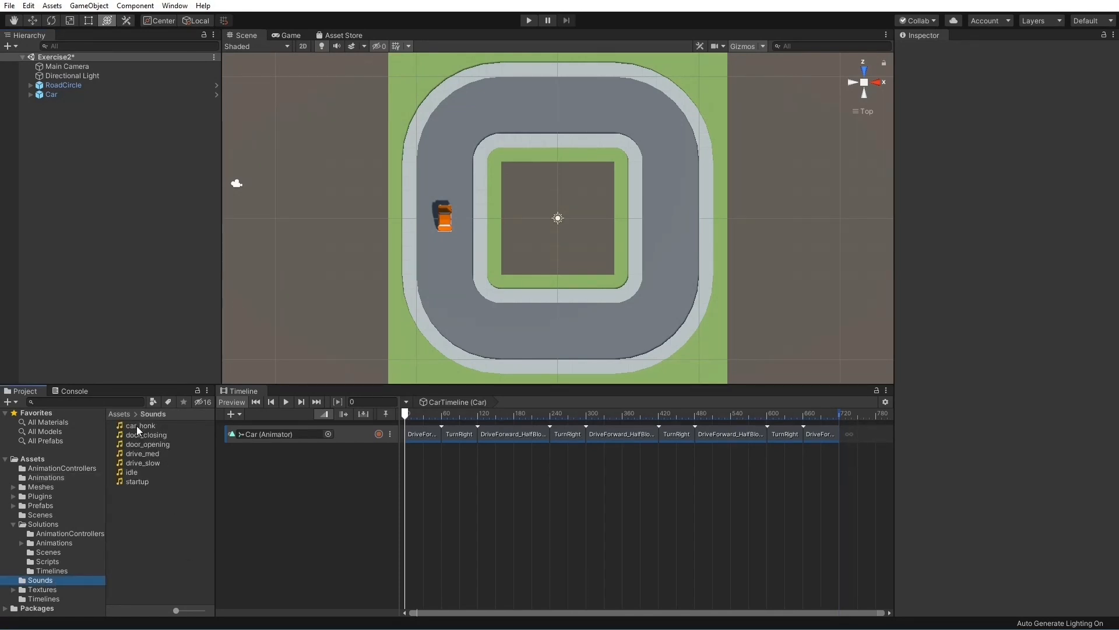
drag(136, 426, 298, 473)
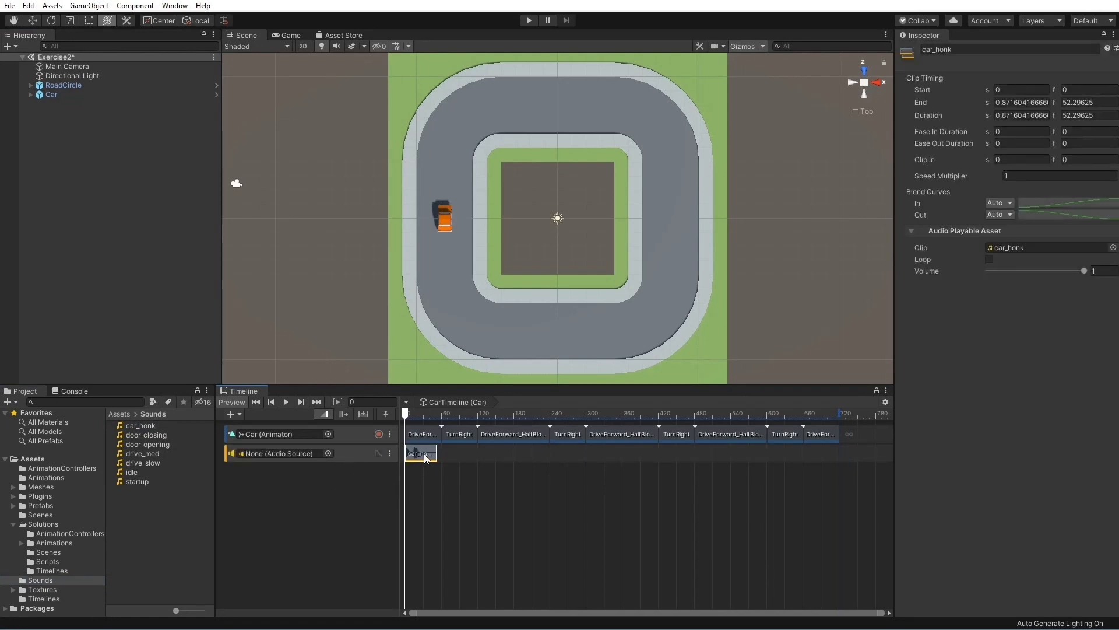
drag(424, 453, 780, 455)
key(ctrl+d)
key(ctrl+d)
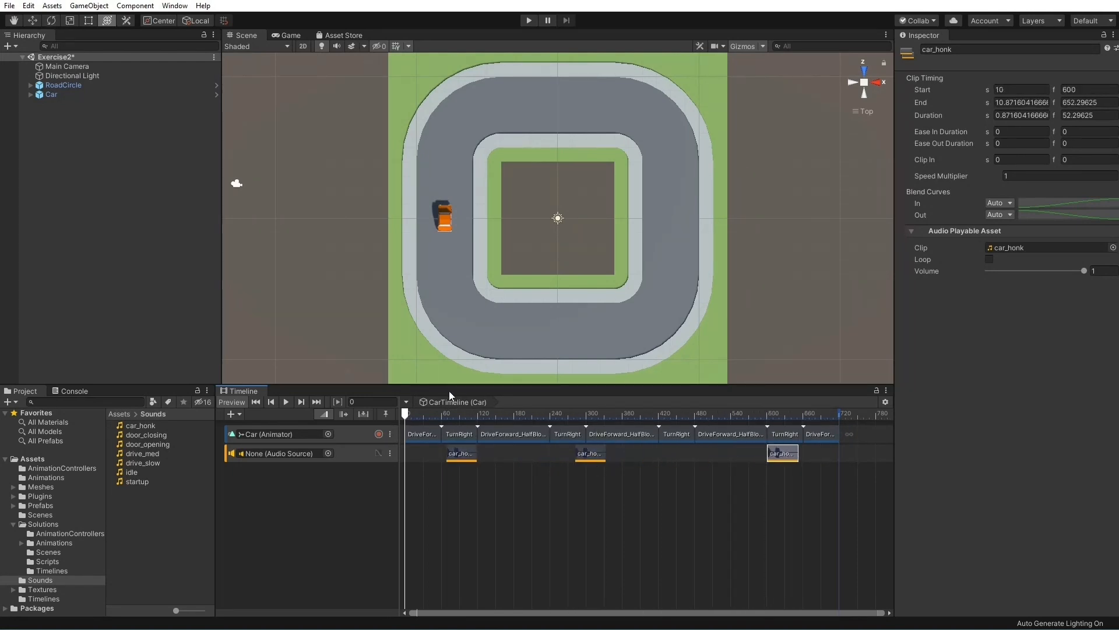
Play the timeline to check the car_honk sounds against the Car's motion
click(288, 402)
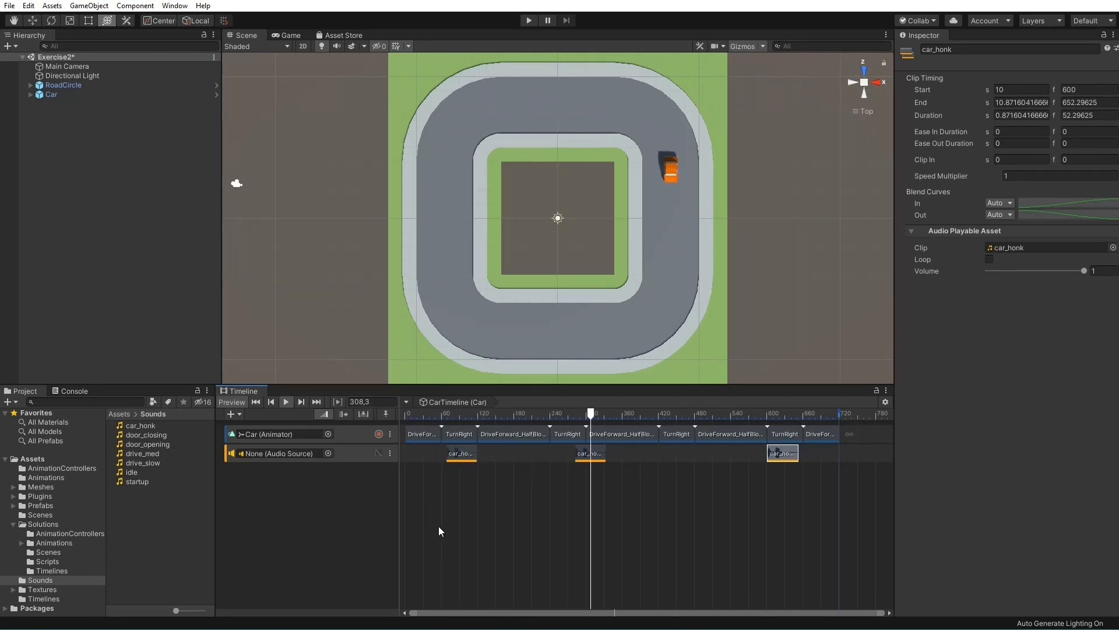
drag(620, 415, 335, 396)
click(517, 520)
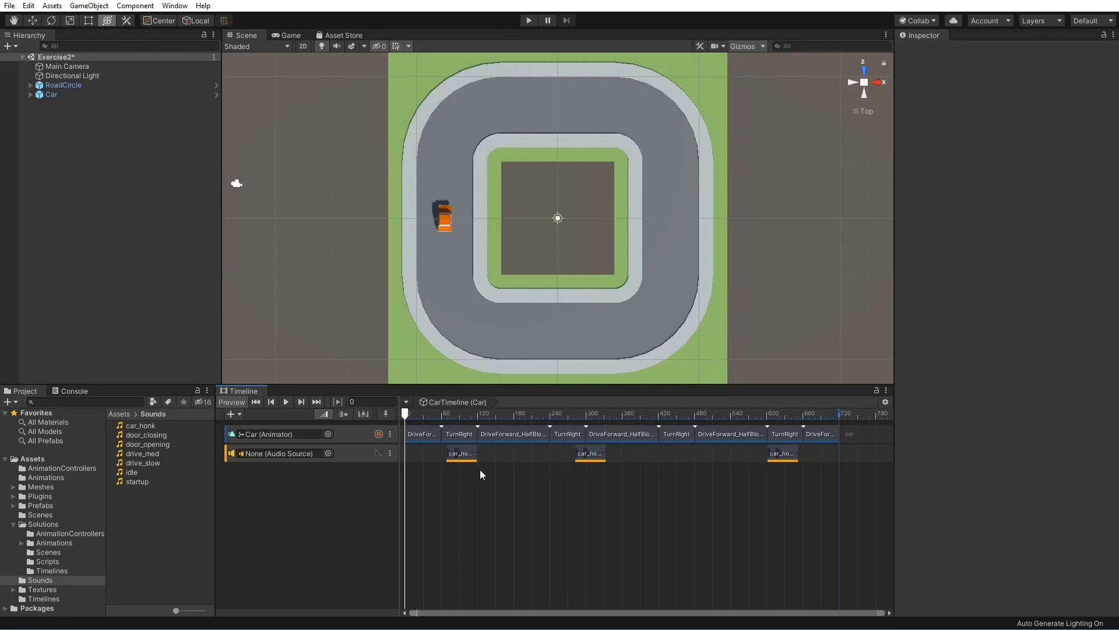
Lock the Car animation track, replay the timeline, and mute the audio track
click(390, 434)
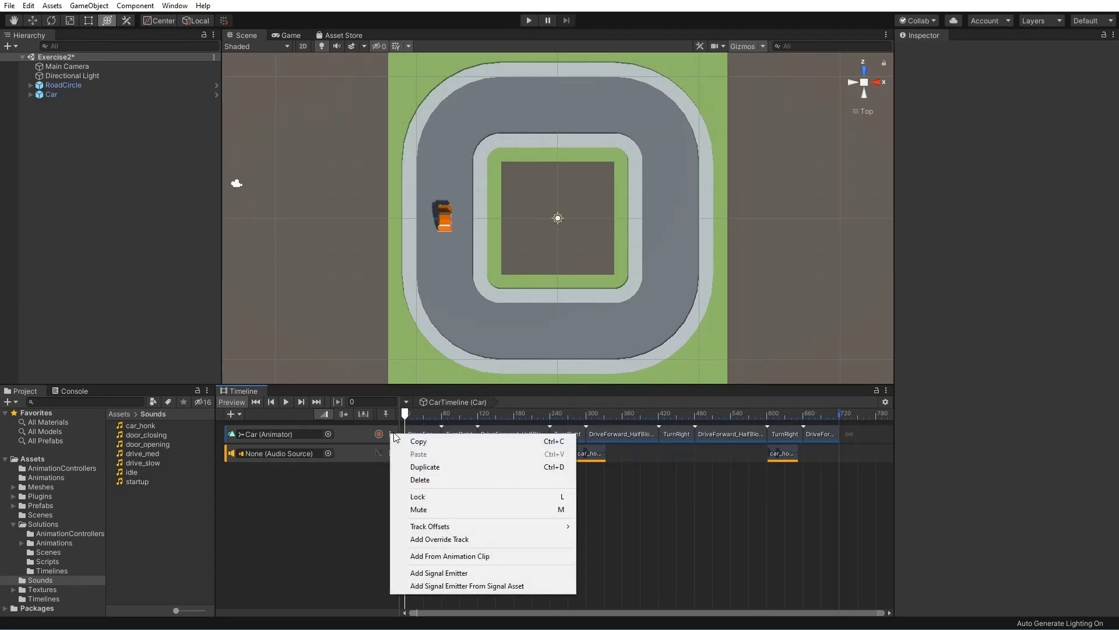
click(432, 497)
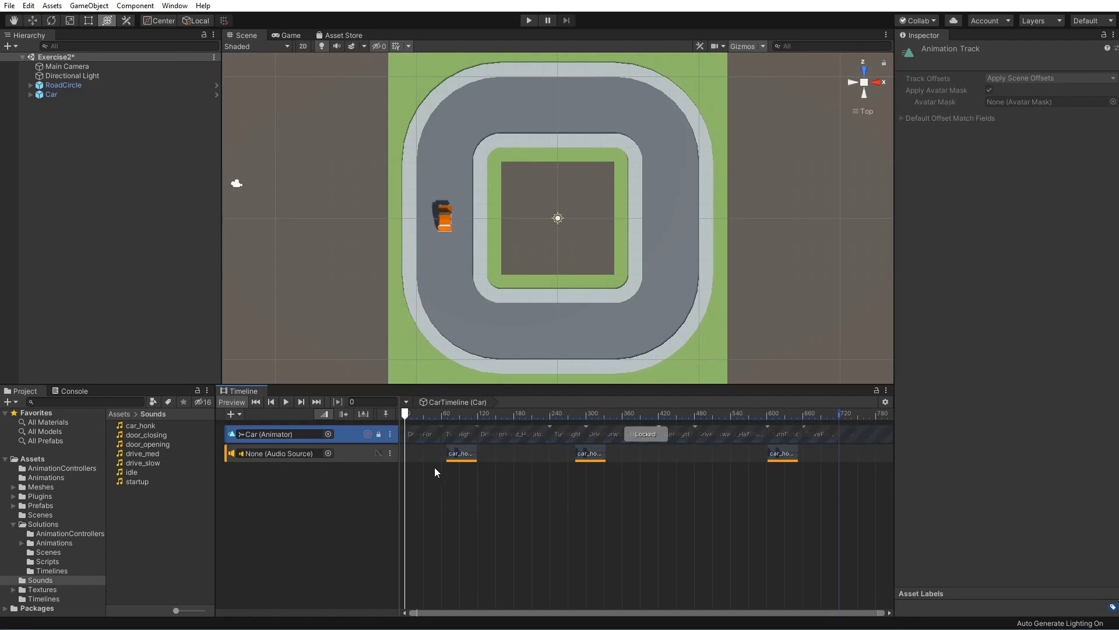
mouse_move(413, 413)
mouse_down()
mouse_move(489, 407)
mouse_move(422, 406)
mouse_up()
click(285, 402)
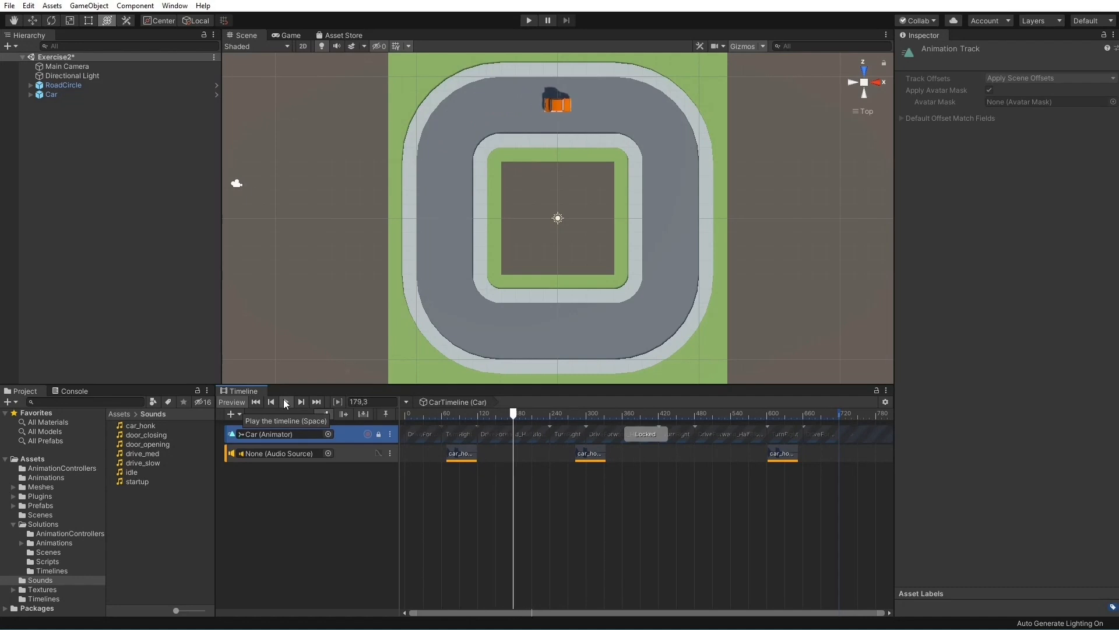
click(286, 401)
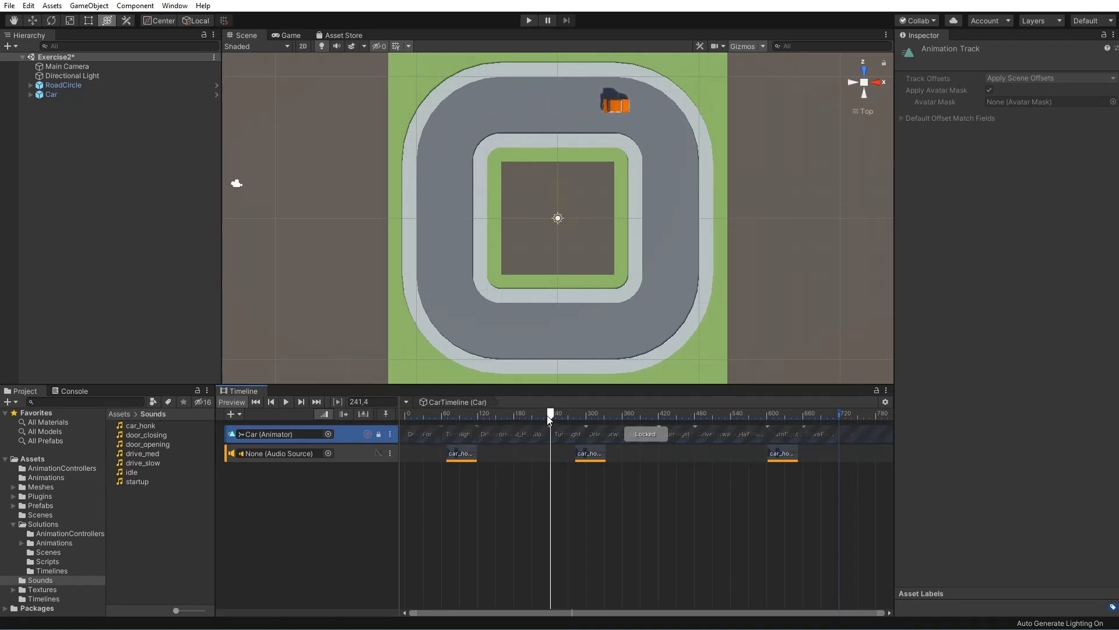
click(393, 453)
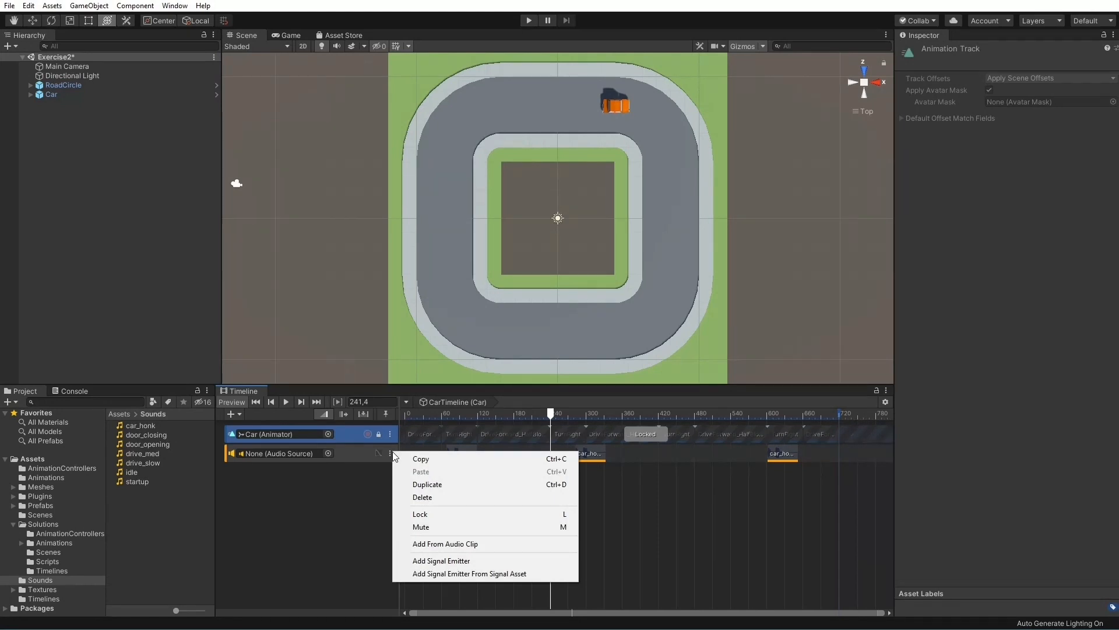
click(450, 526)
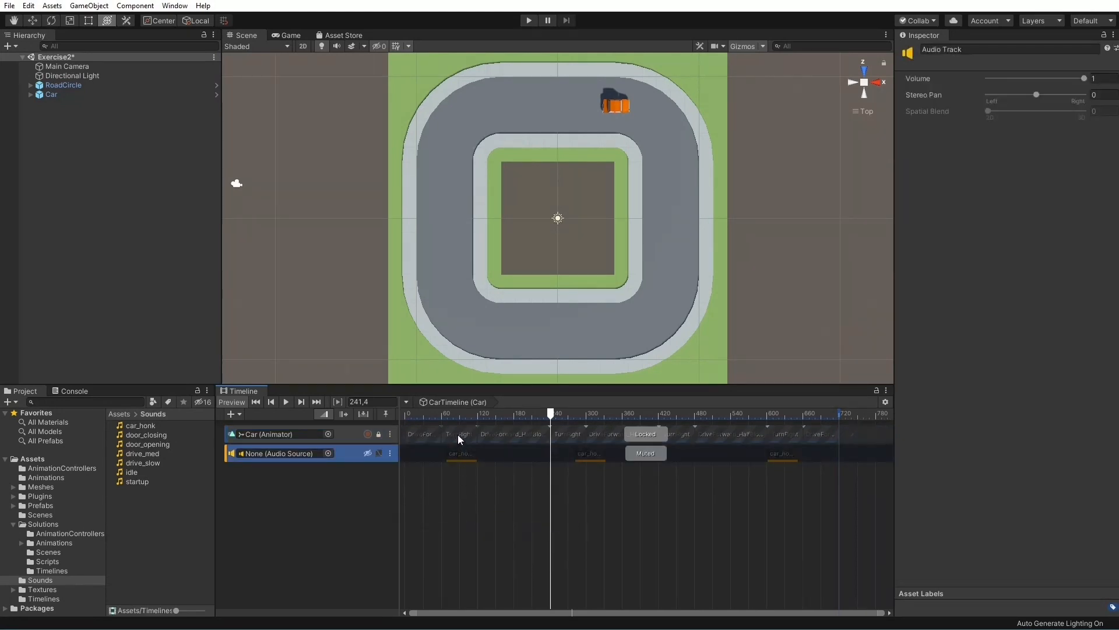
Toggle the Car track's lock and the audio track's mute off and on again, and play the timeline
click(428, 429)
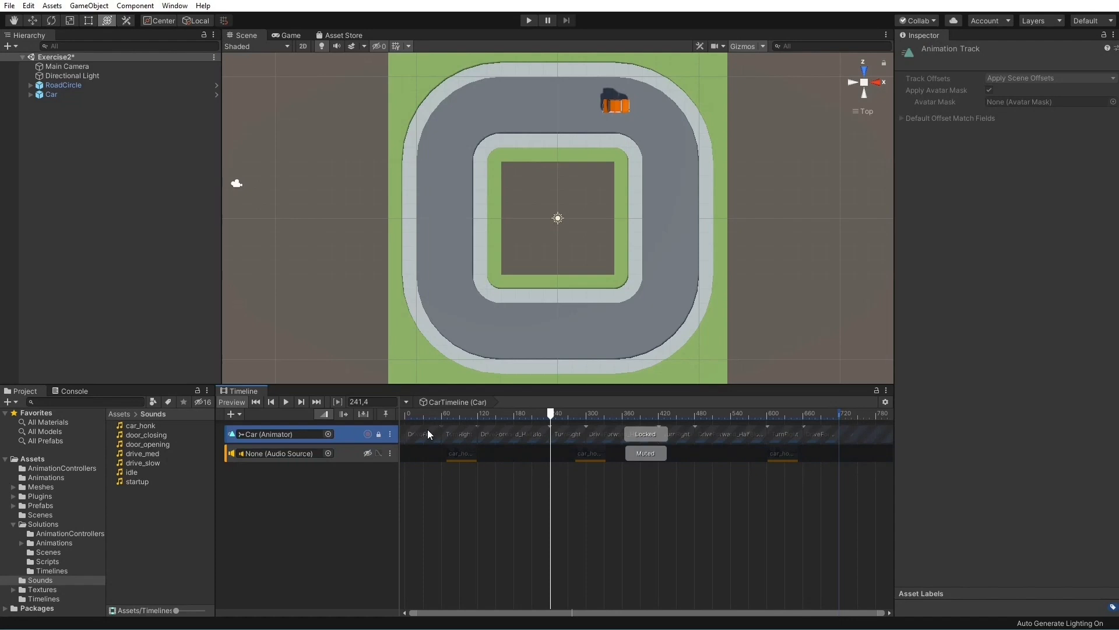
key(l)
key(l)
click(425, 453)
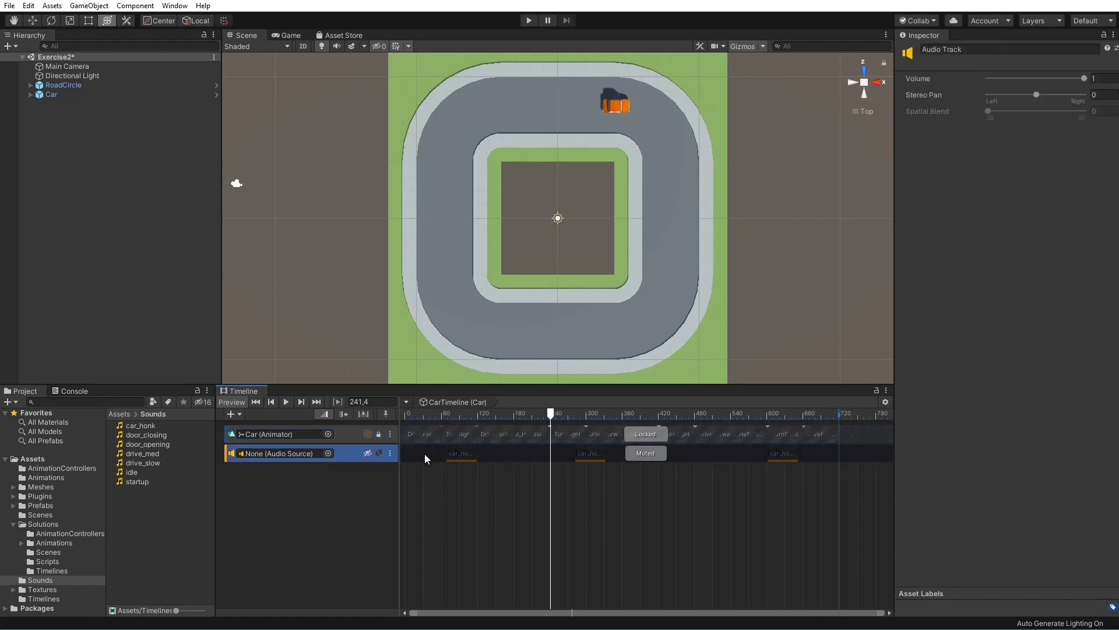
key(m)
key(m)
click(455, 551)
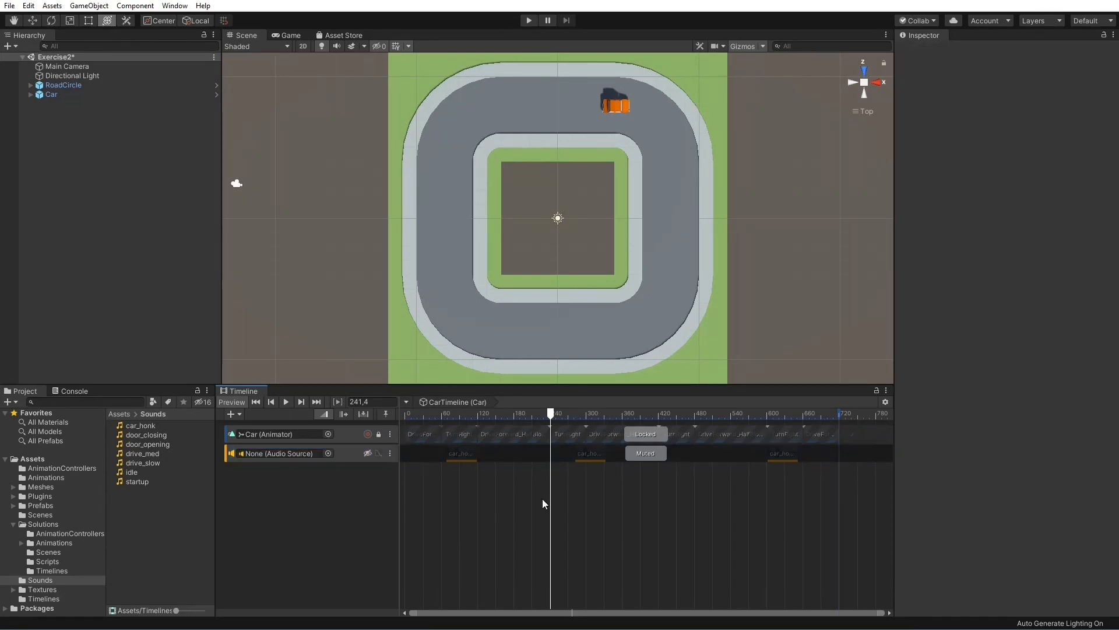
click(287, 402)
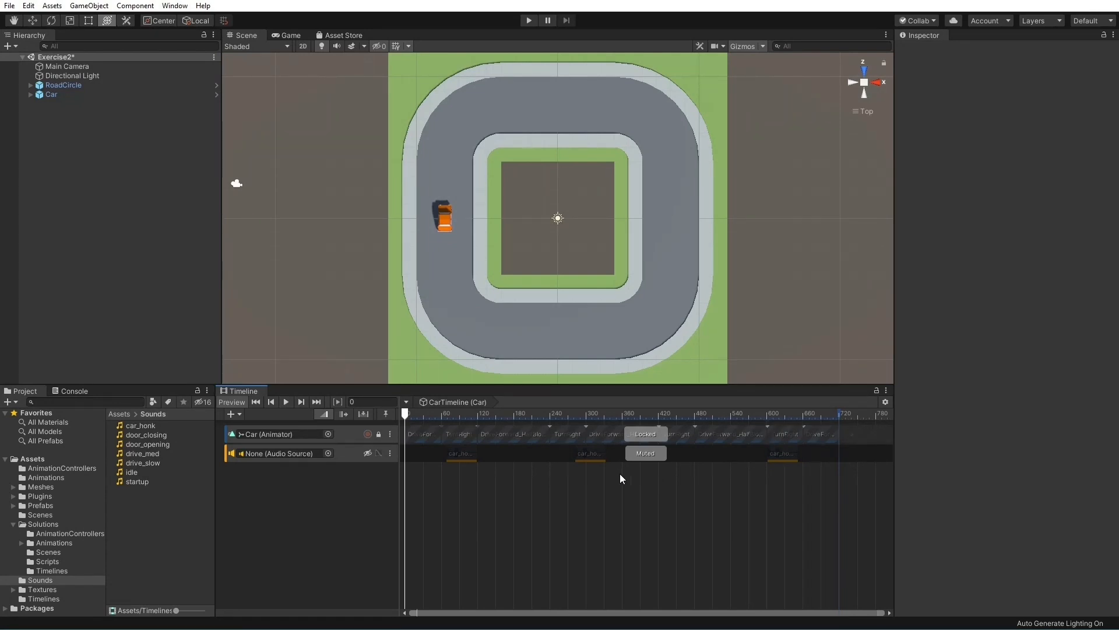
Set the wrap mode of the Car's Playable Director to Loop and play the timeline to check the looping
click(55, 97)
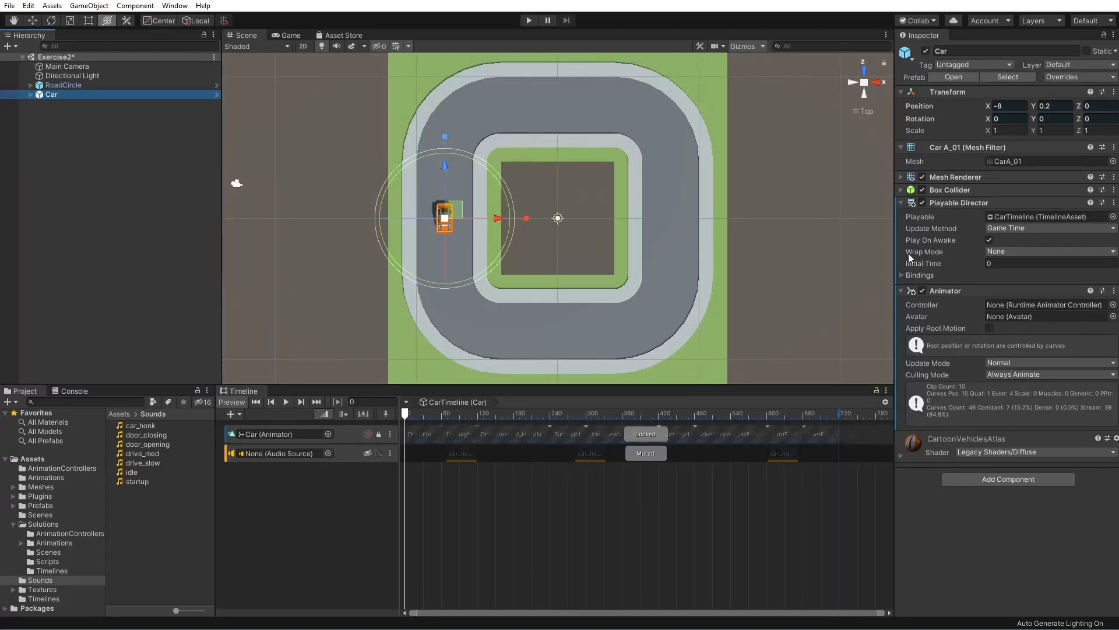
click(1059, 250)
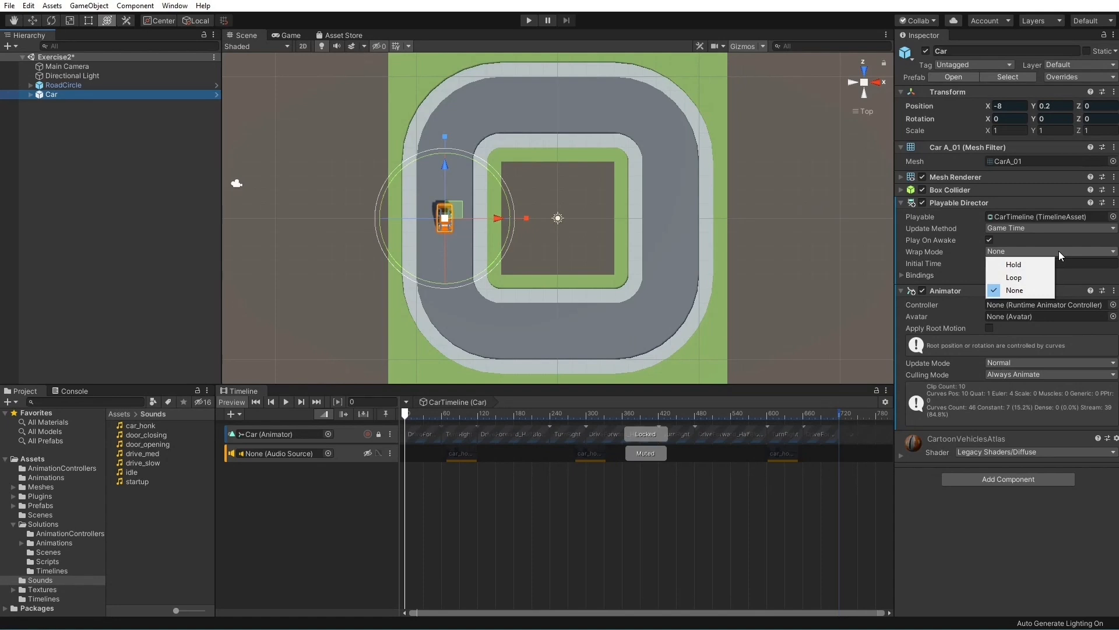
click(1029, 276)
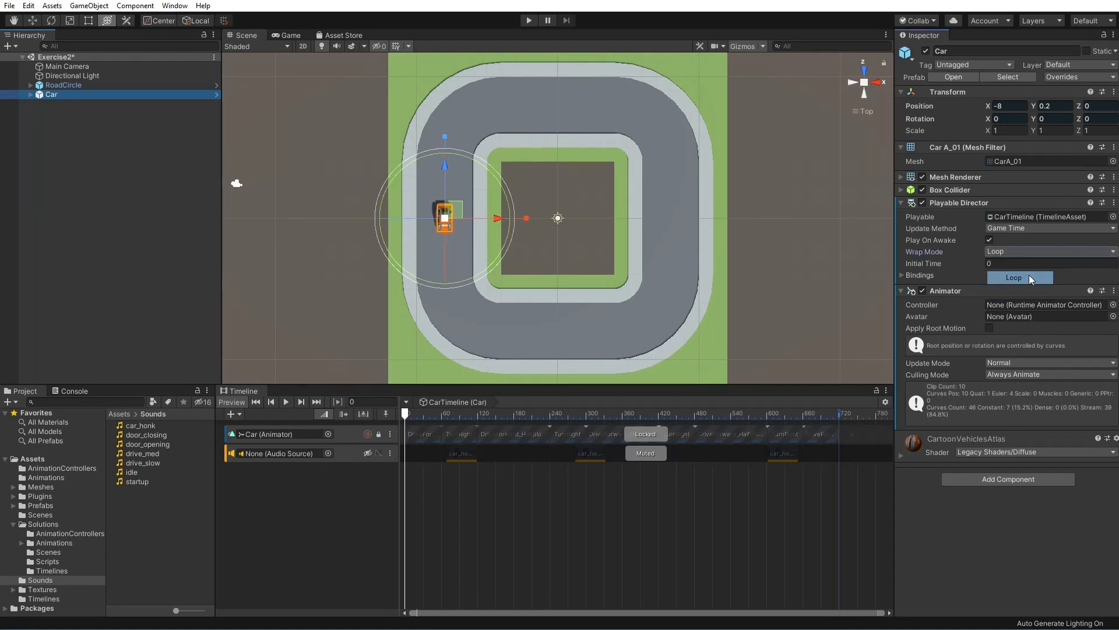
click(283, 401)
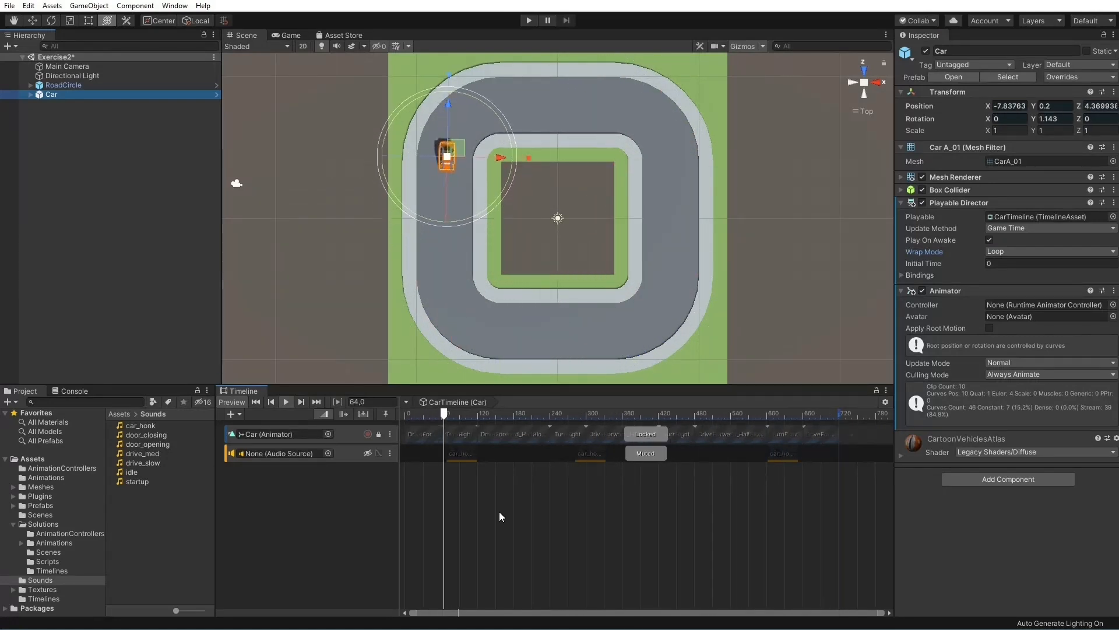
click(286, 401)
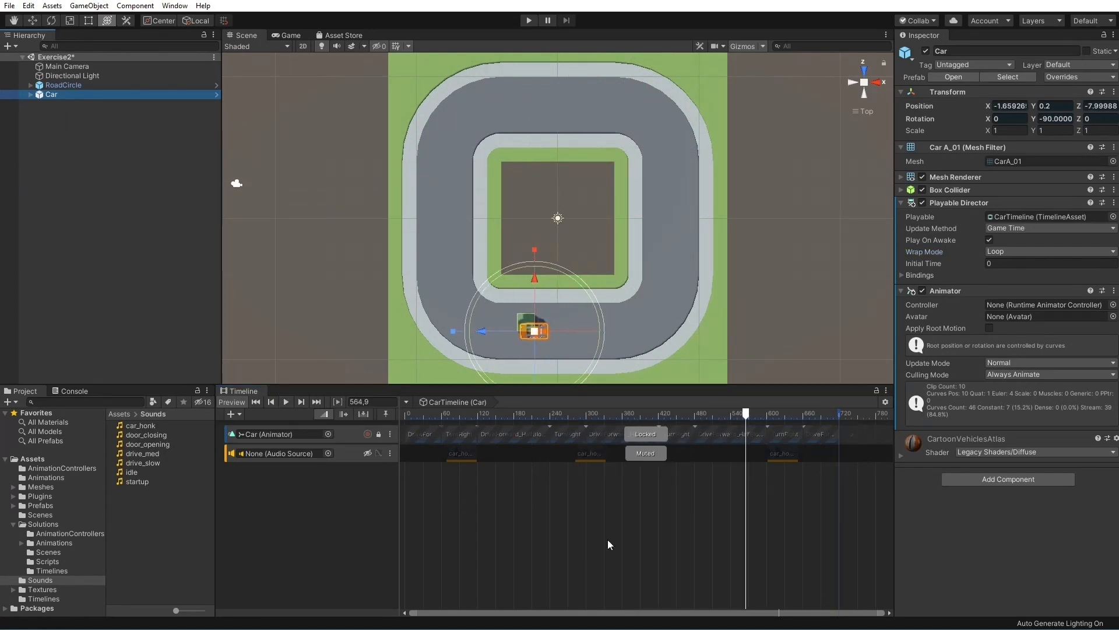
Unlock the Car animation track and inspect the timing and speed settings of its clips, individually and as a group
click(349, 433)
key(l)
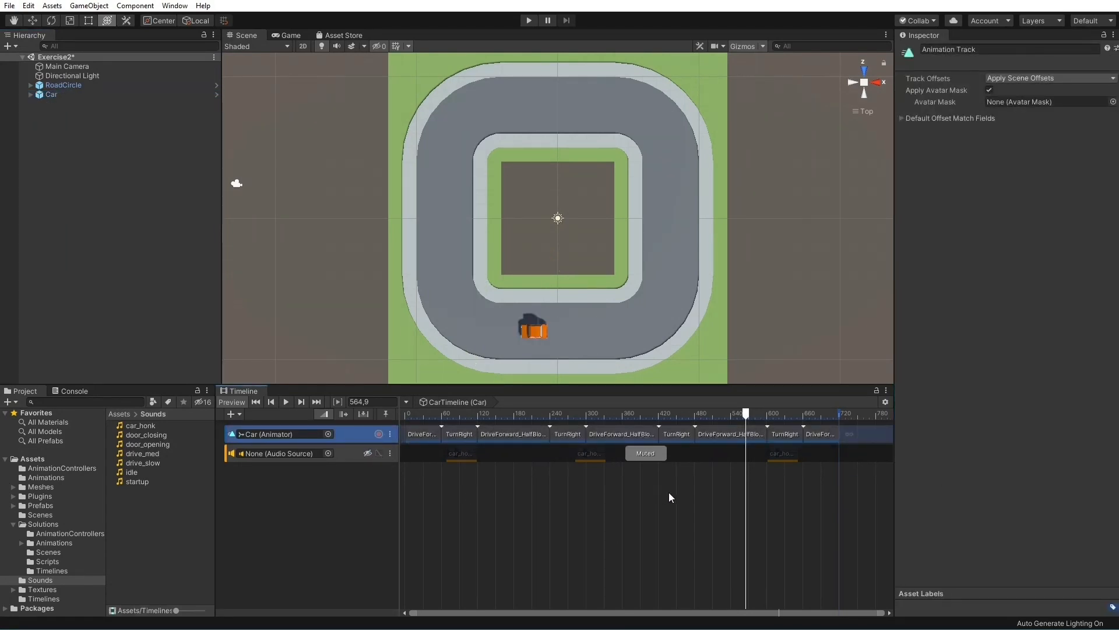
click(415, 433)
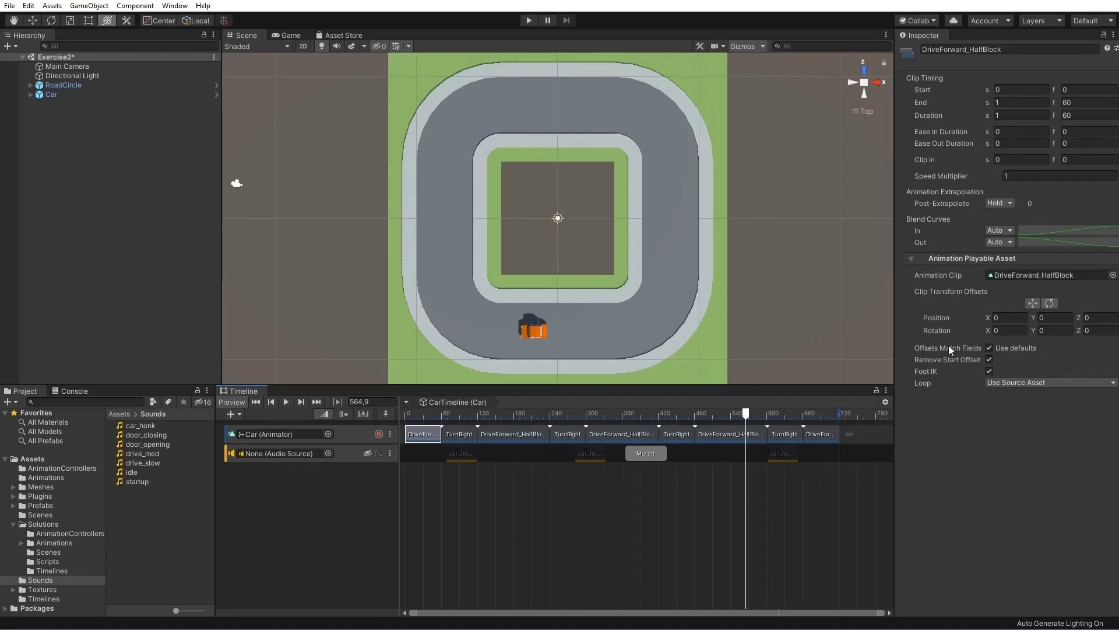
click(510, 434)
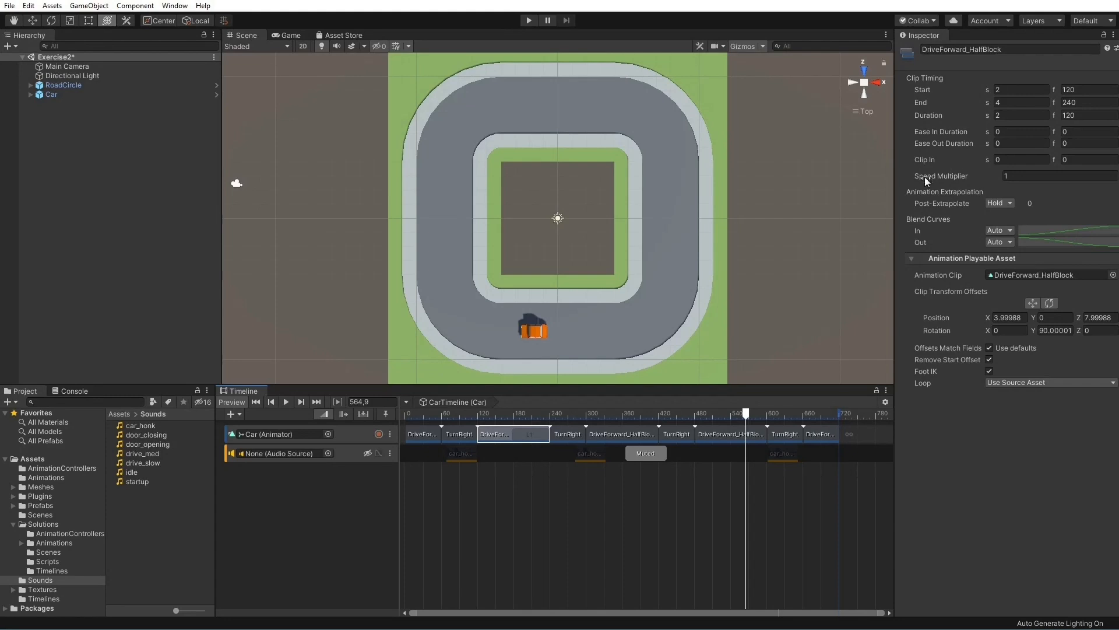
click(824, 435)
shift+click(425, 435)
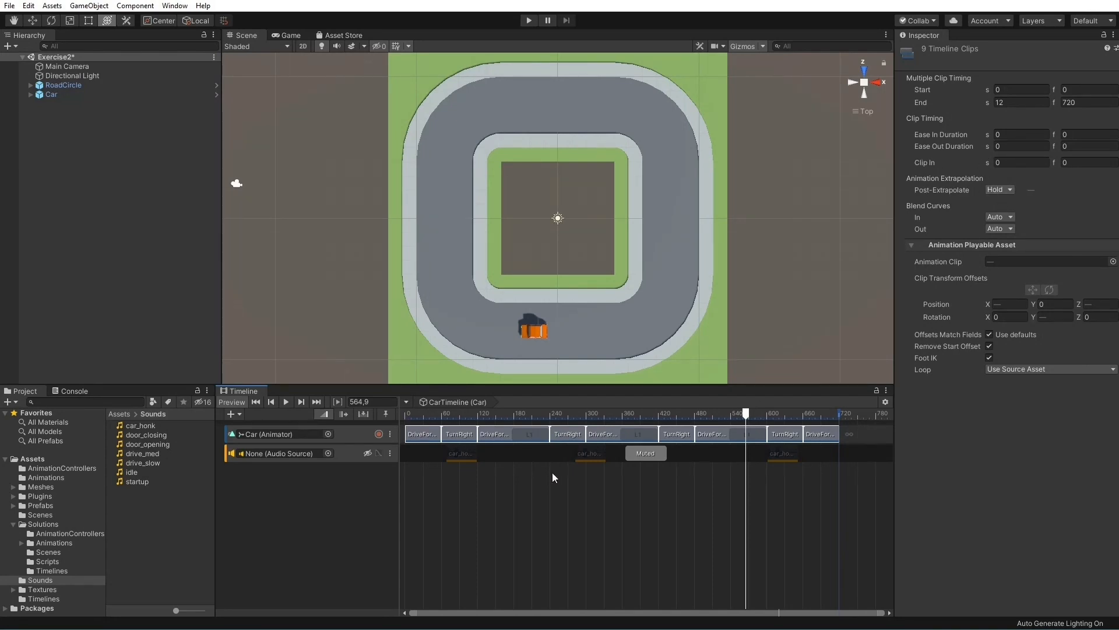
Set the speed multiplier to 2 on each of the first four clips of the Car animation track
click(420, 436)
click(1043, 176)
text(2)
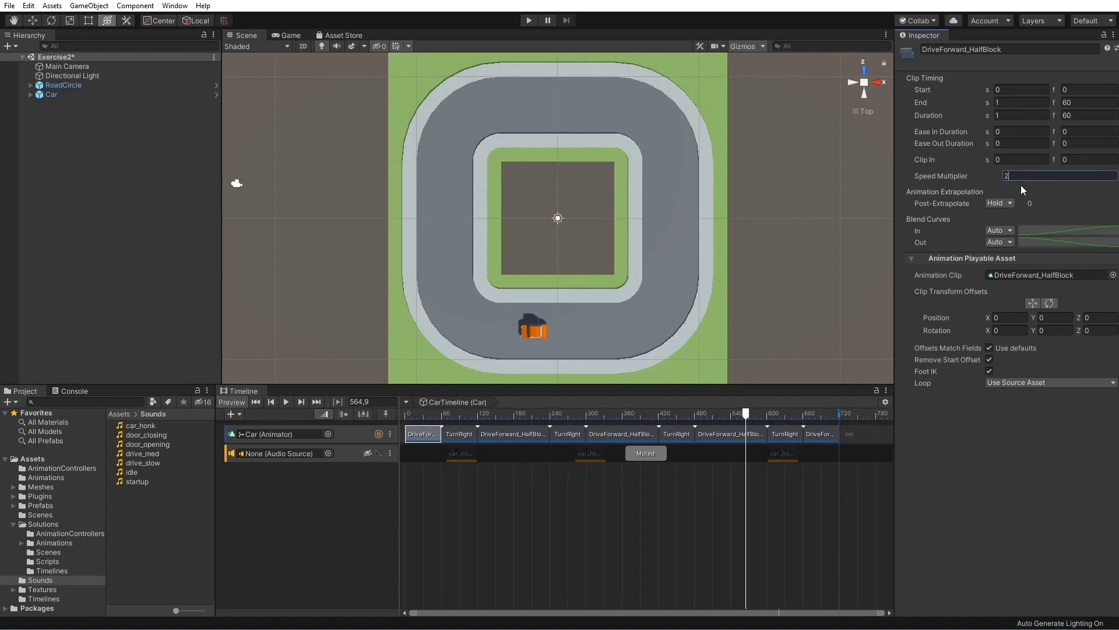
click(458, 435)
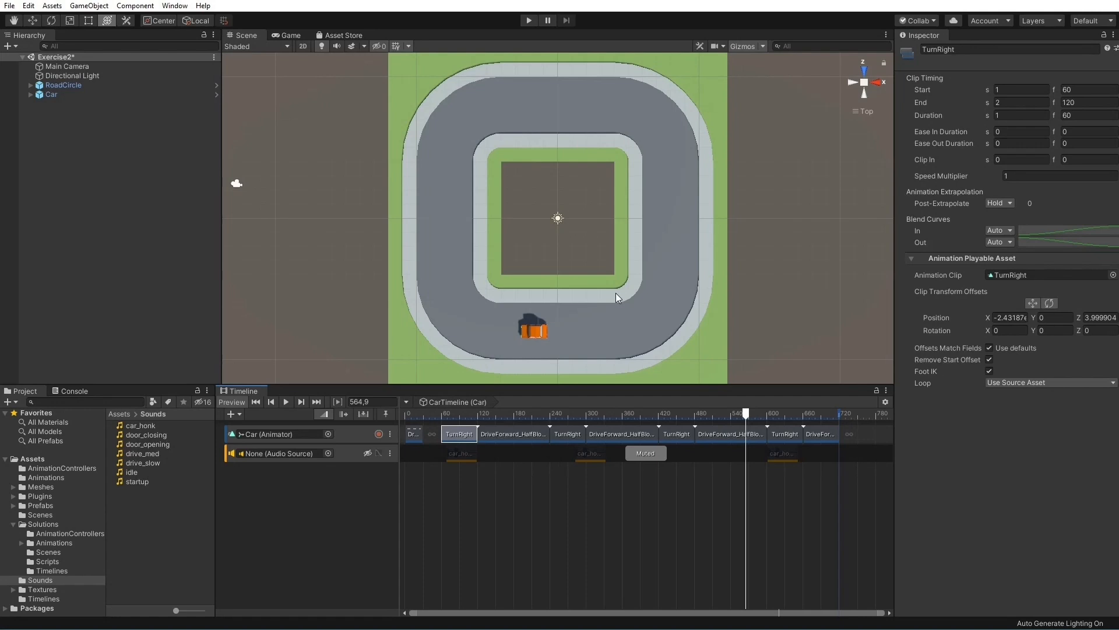
click(1000, 176)
click(490, 436)
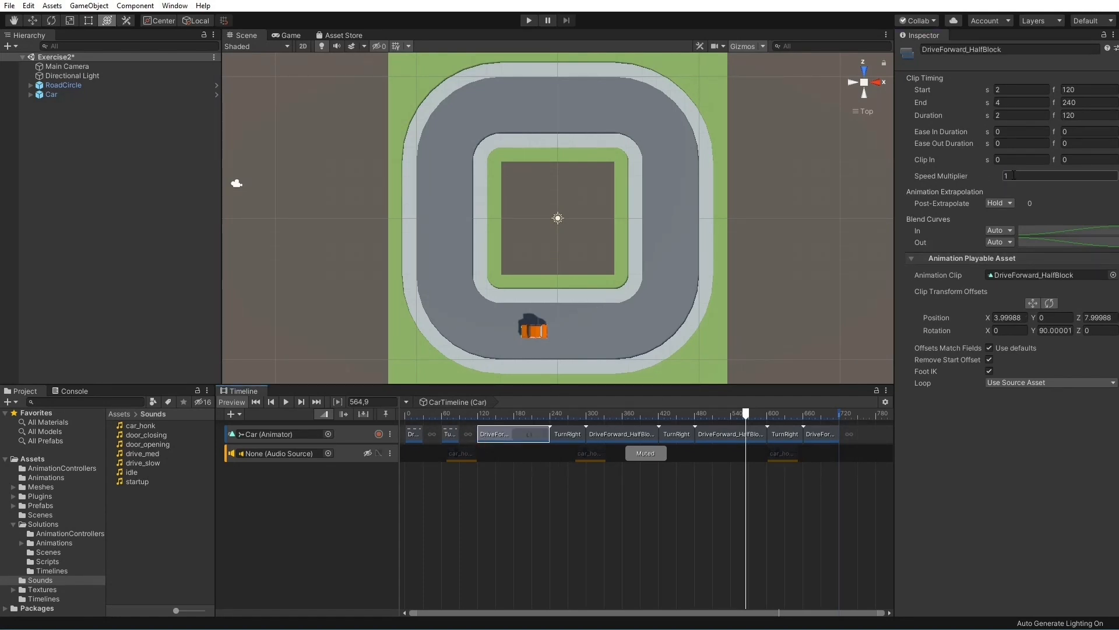
click(565, 435)
click(990, 173)
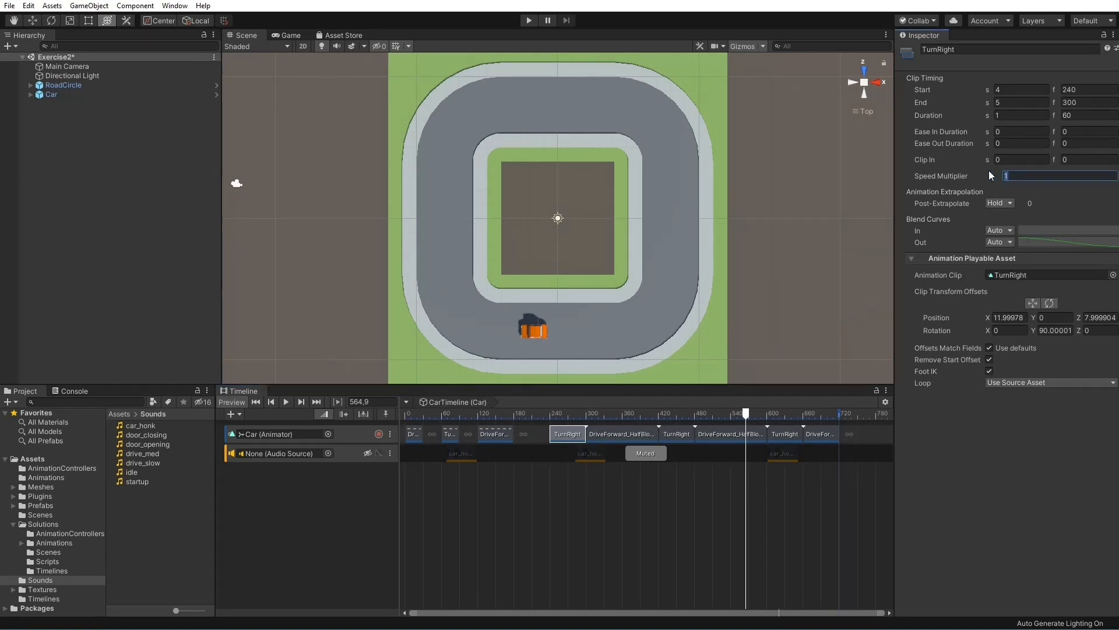
click(610, 433)
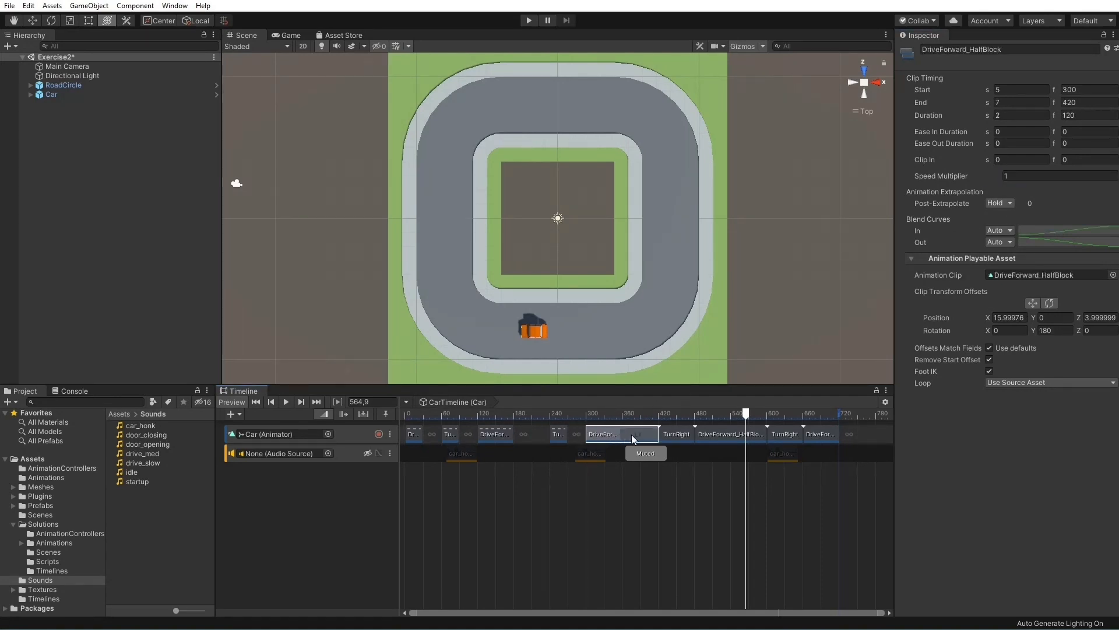
Shift the sped-up second, third and fourth clips earlier so the first four clips follow each other without gaps
mouse_move(448, 436)
mouse_down()
mouse_move(430, 436)
mouse_move(455, 435)
mouse_up()
click(558, 435)
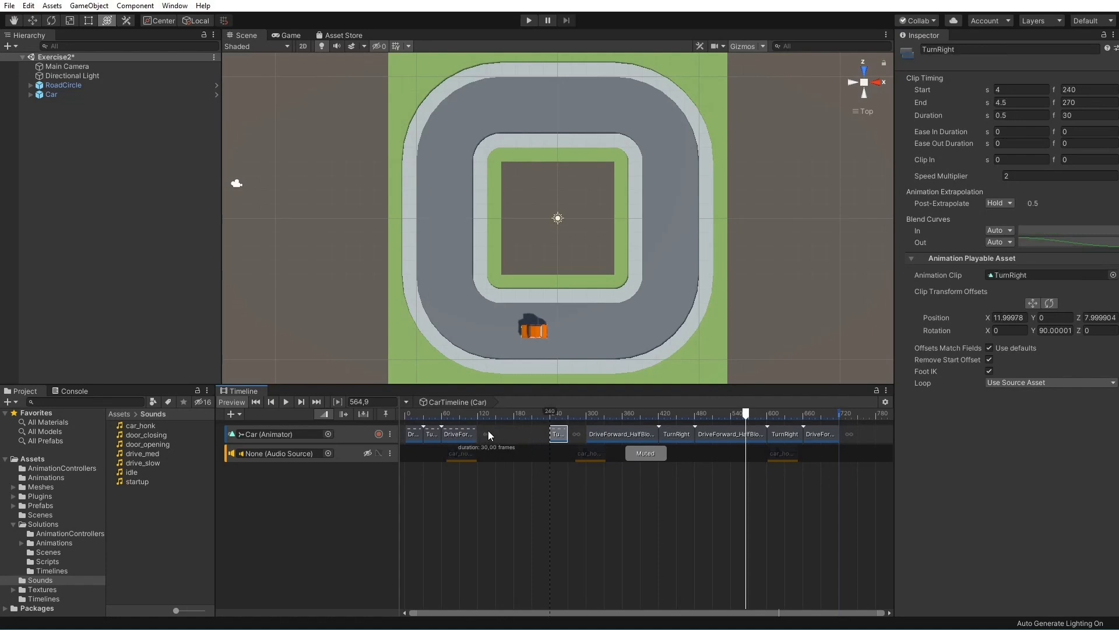
drag(561, 438, 489, 437)
Move the last five Car clips together to start at frame 150, directly after the fourth clip
click(592, 431)
shift+click(824, 434)
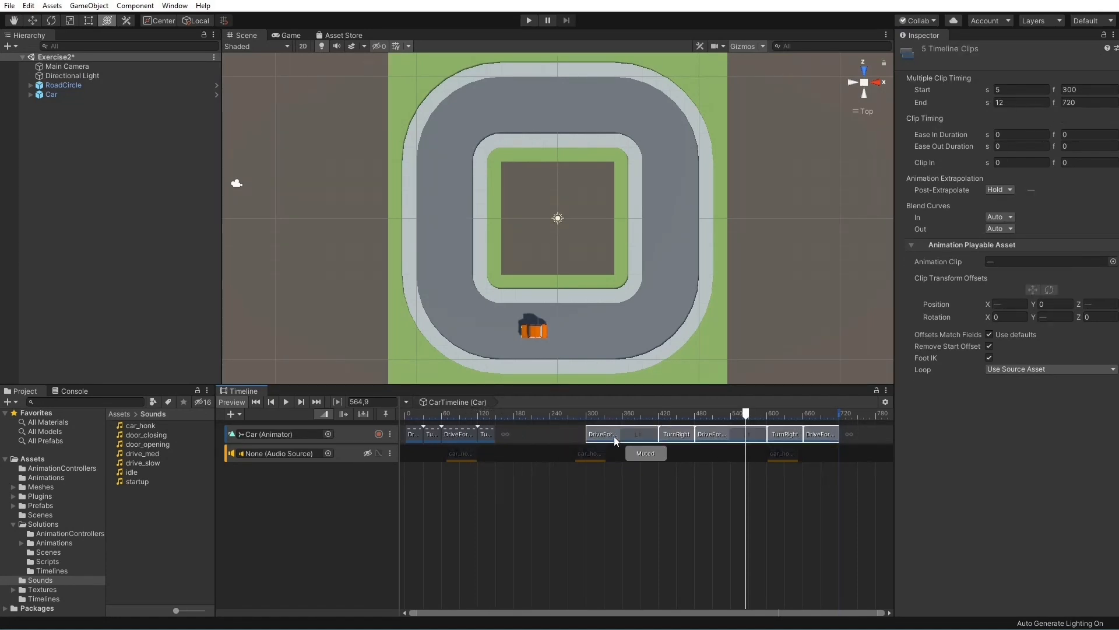
drag(610, 436, 543, 436)
click(528, 439)
shift+click(723, 434)
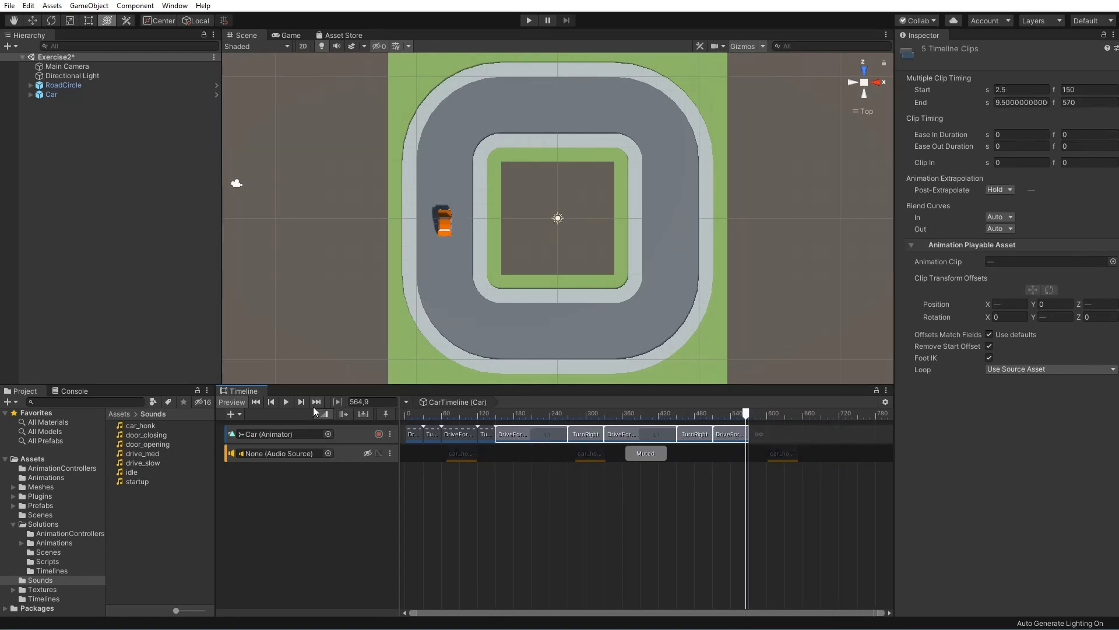
Play the timeline from near its start to check the Car's motion through the sped-up and normal-speed clips
click(408, 416)
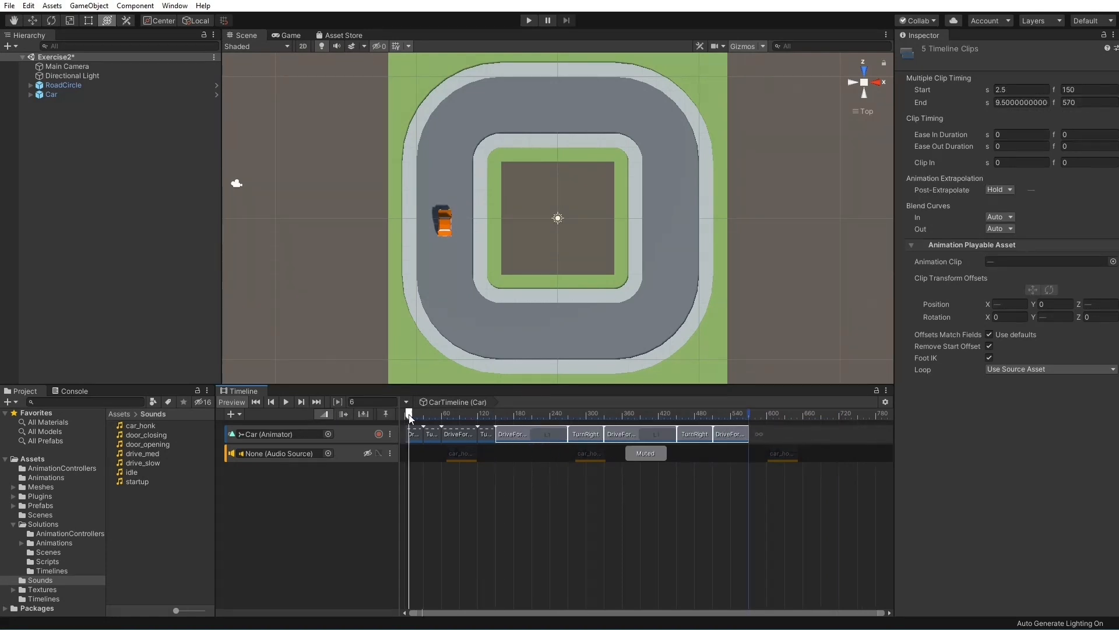
click(287, 401)
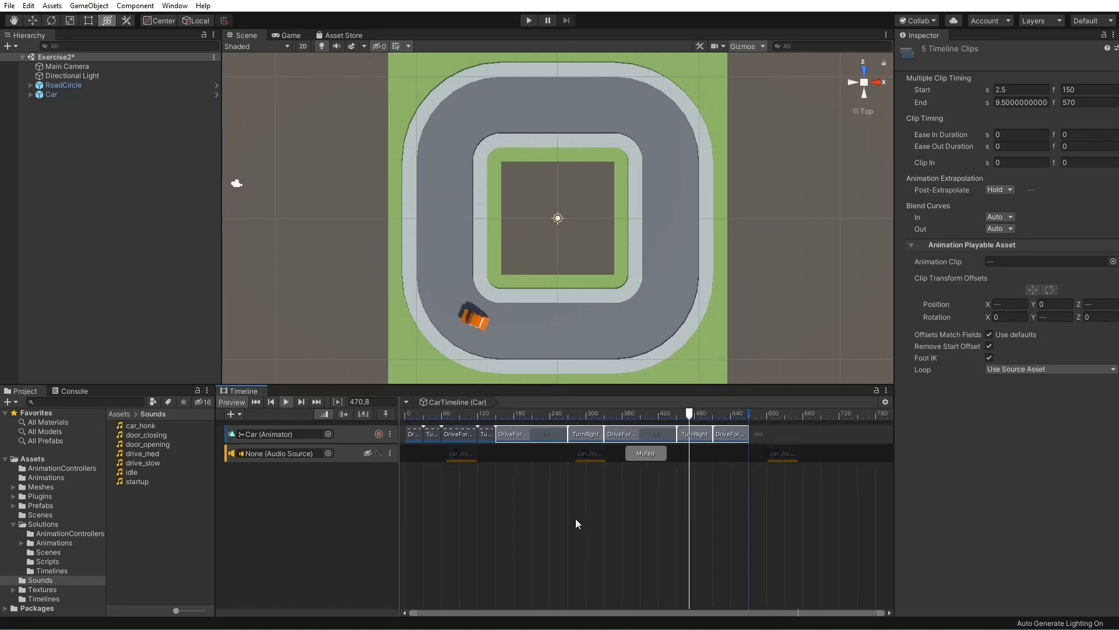
click(631, 500)
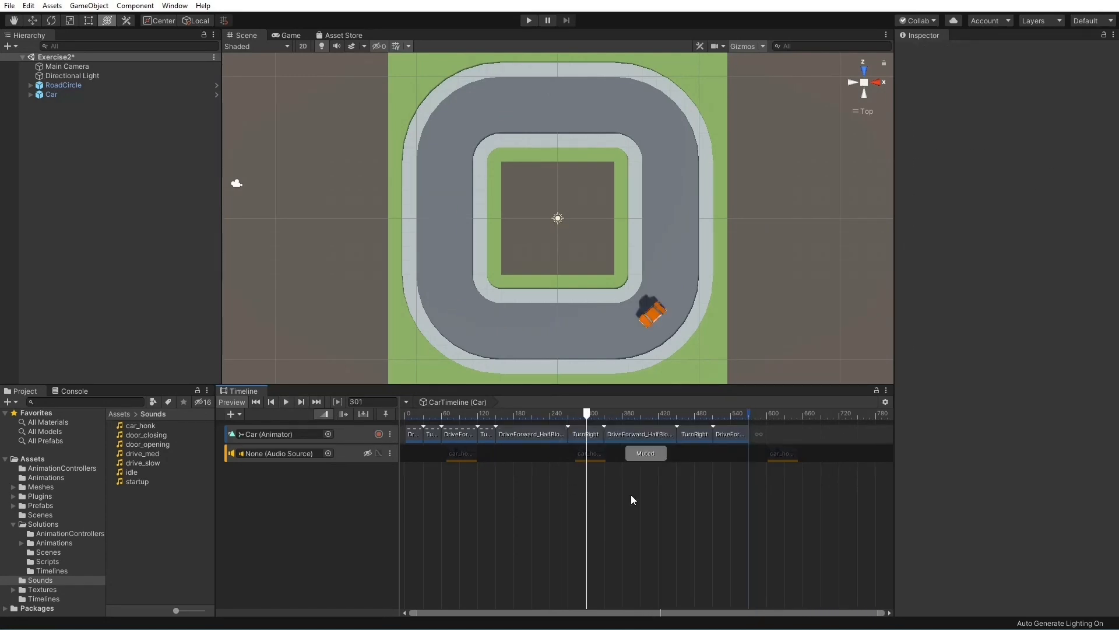
click(285, 402)
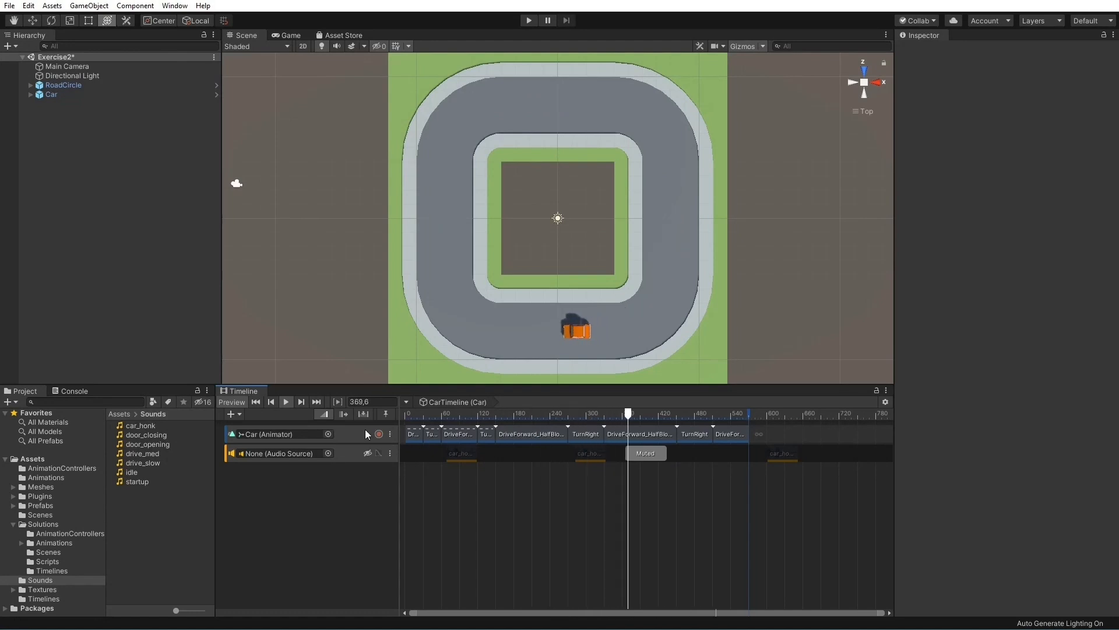
click(286, 400)
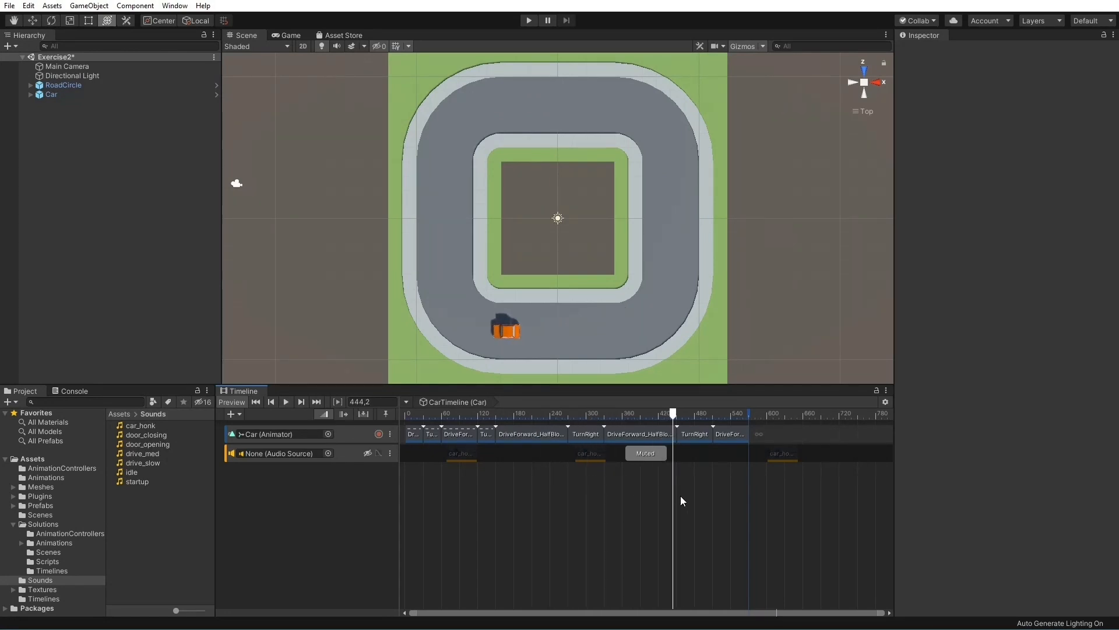
Move the seventh Car clip, a DriveForward_HalfBlock, to start at frame 311 so it blends over 19 frames with the preceding TurnRight clip
drag(635, 435, 625, 457)
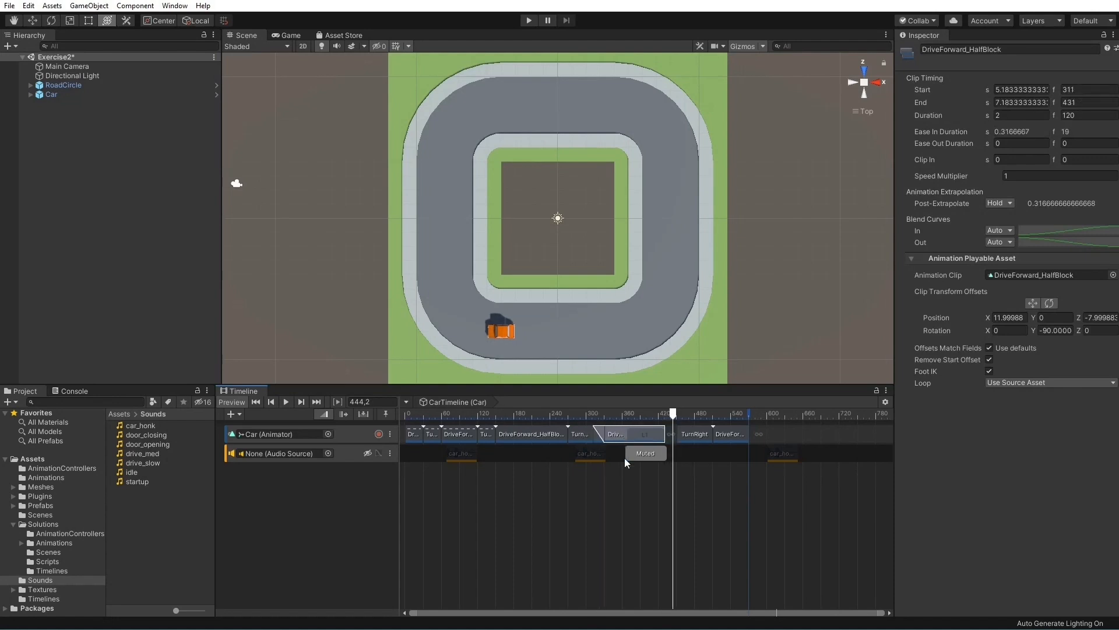
click(613, 556)
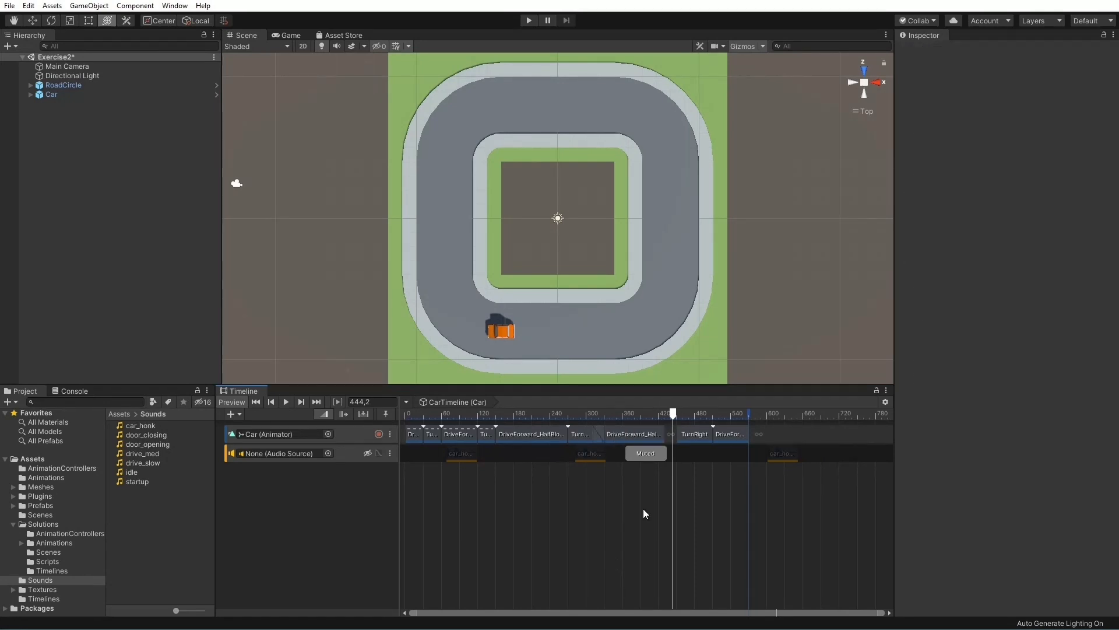